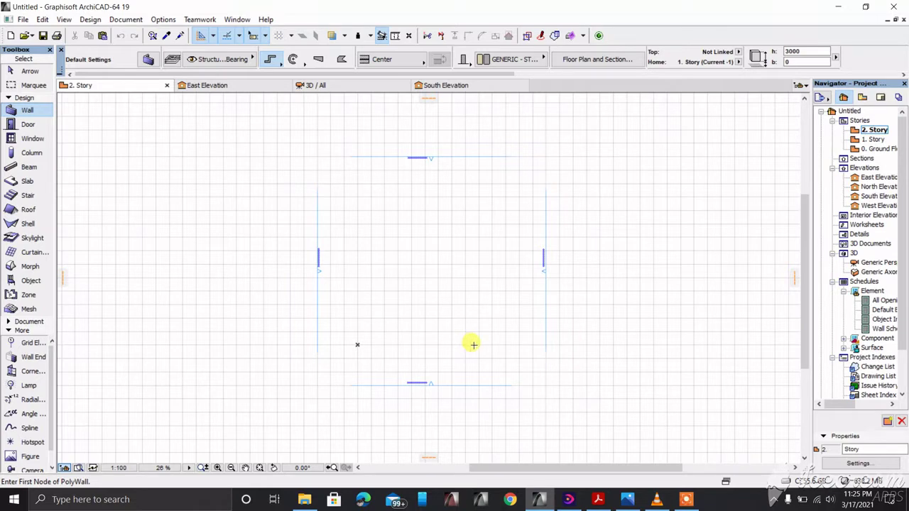
Step: View the house image KLEINTECH.png in Photos and return to the empty floor plan in ArchiCAD
scroll(474, 345, "down", 1)
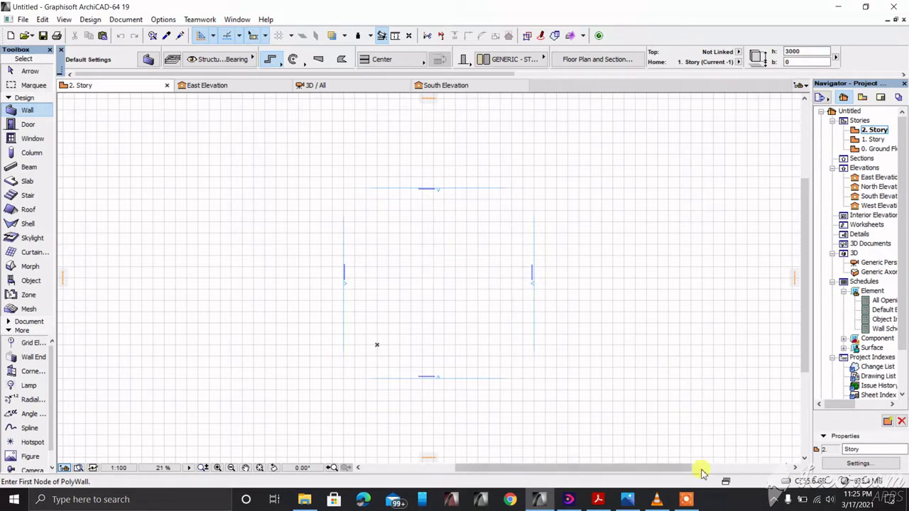
mouse_move(680, 500)
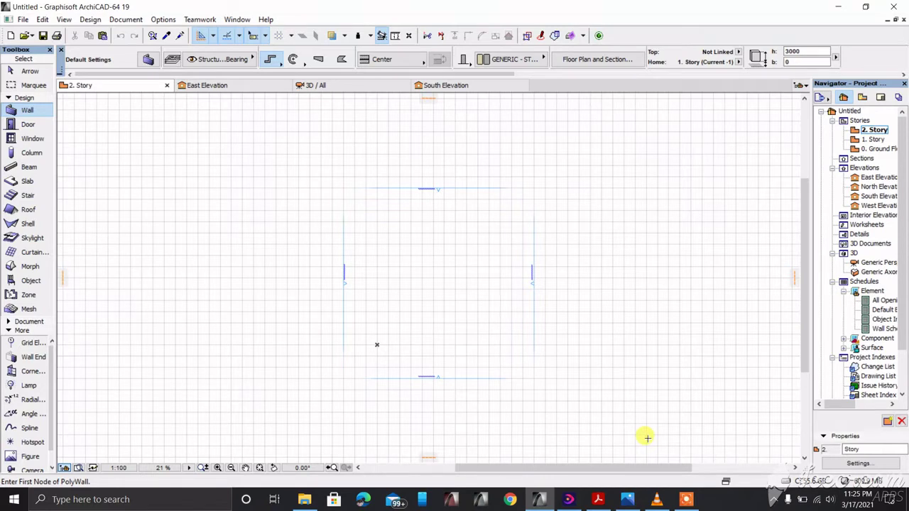
mouse_move(627, 501)
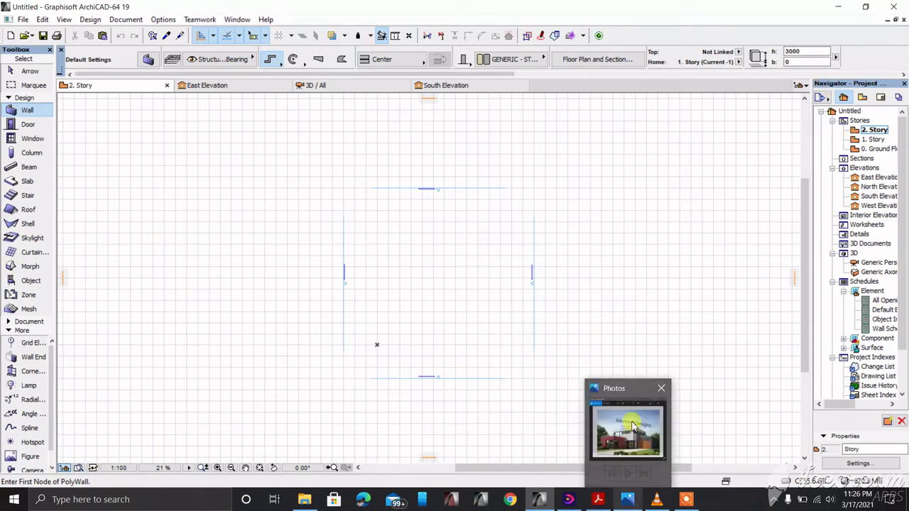
left_click(632, 425)
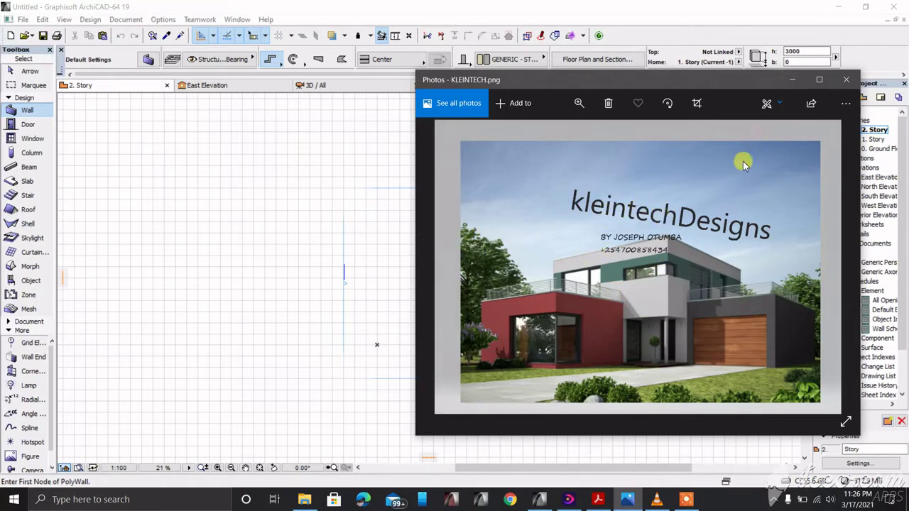
left_click(790, 84)
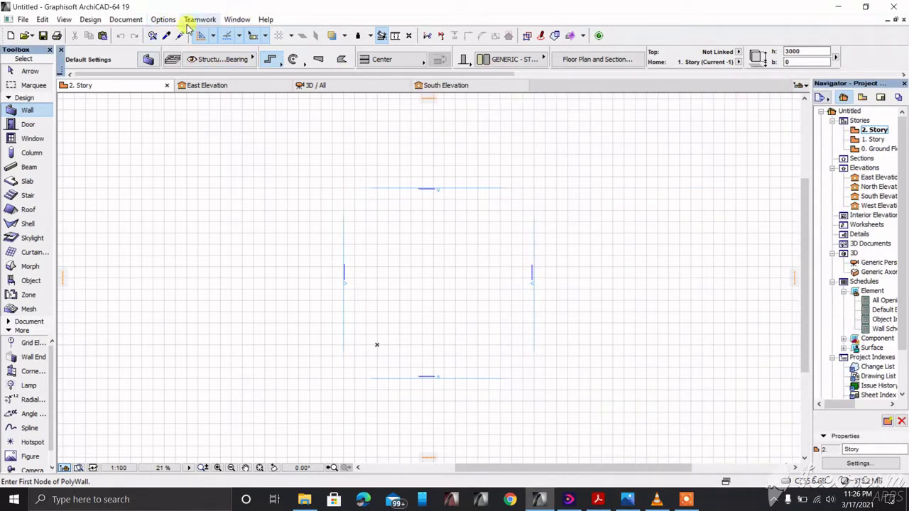
Step: Check the project's working units and its linear dimension preferences, accepting both as they are
left_click(169, 20)
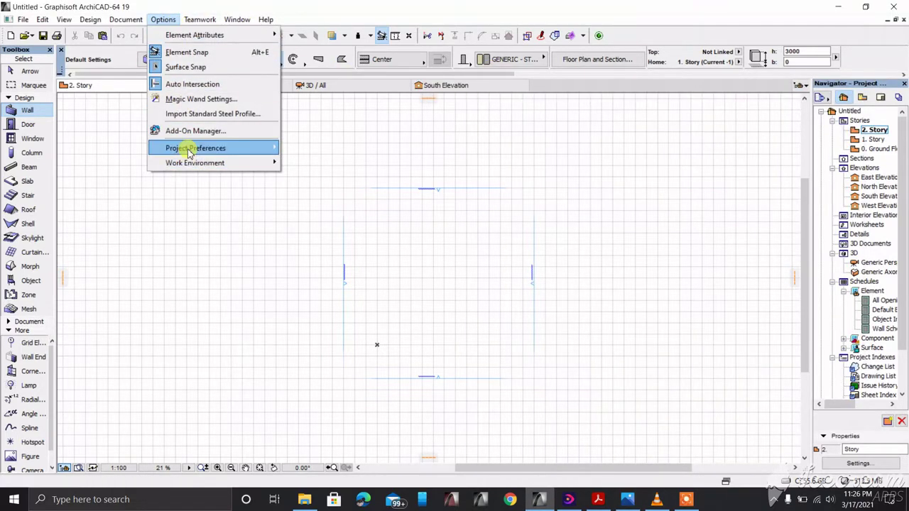
mouse_move(189, 151)
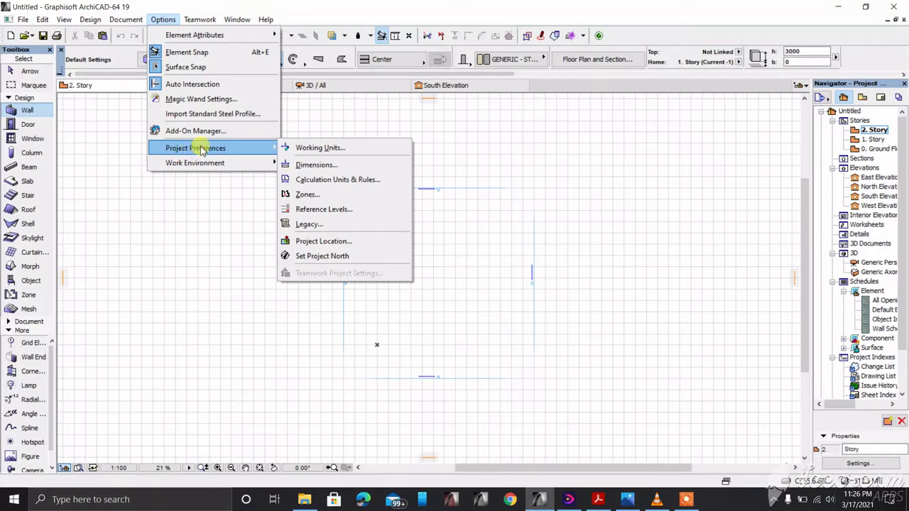
left_click(309, 148)
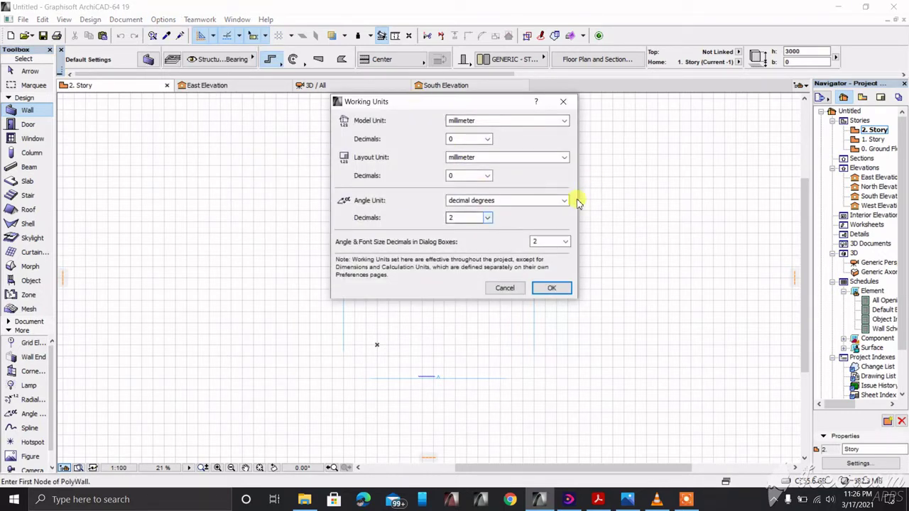
left_click(551, 288)
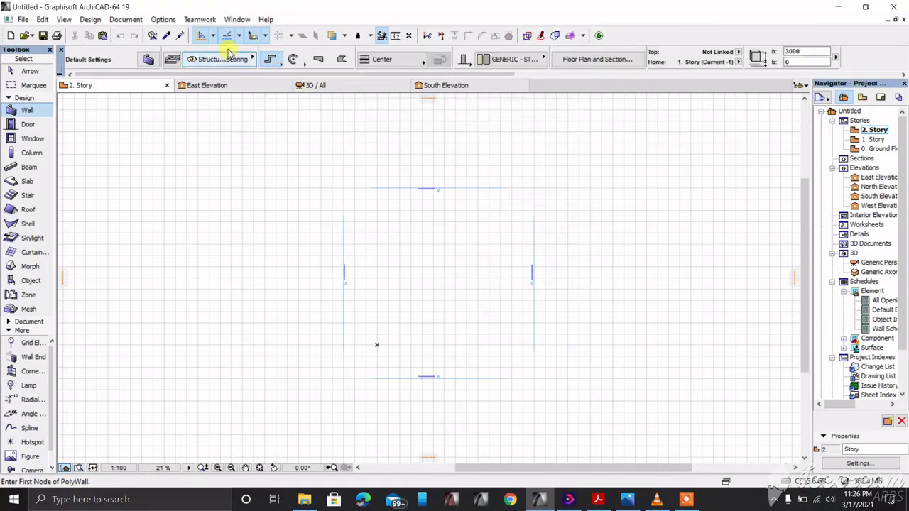
left_click(163, 19)
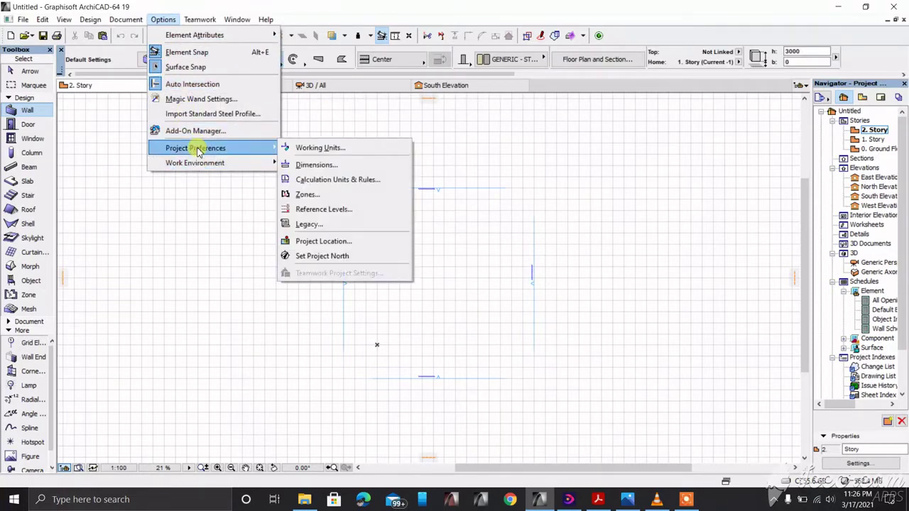
left_click(331, 168)
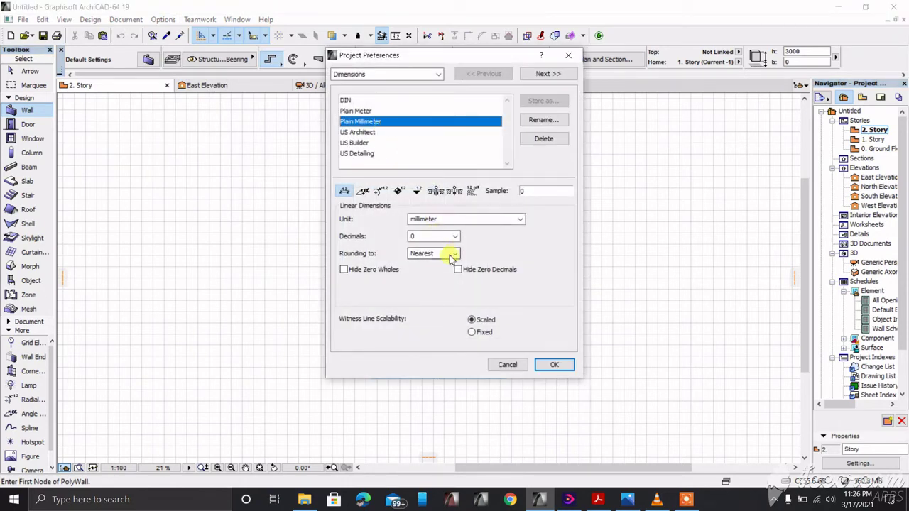
left_click(555, 365)
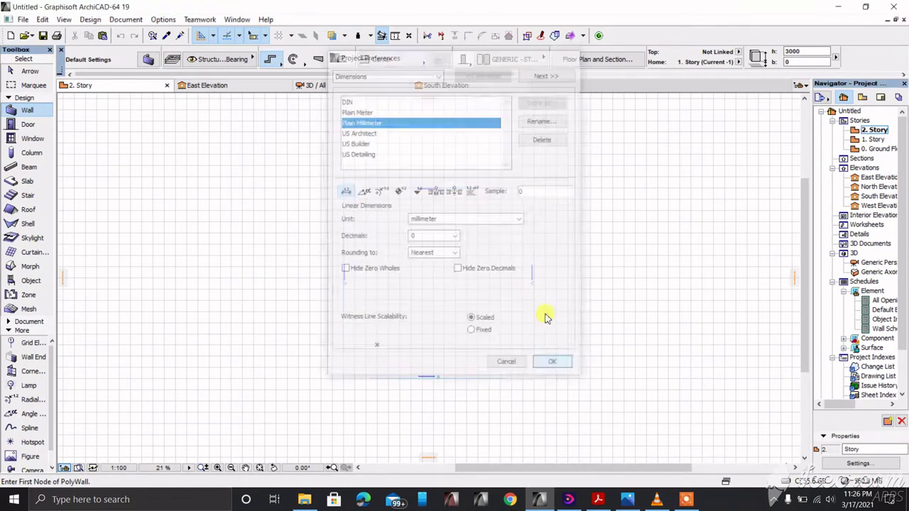
Step: Open the story settings and set the Ground Floor's height to next to 3000
left_click(857, 149)
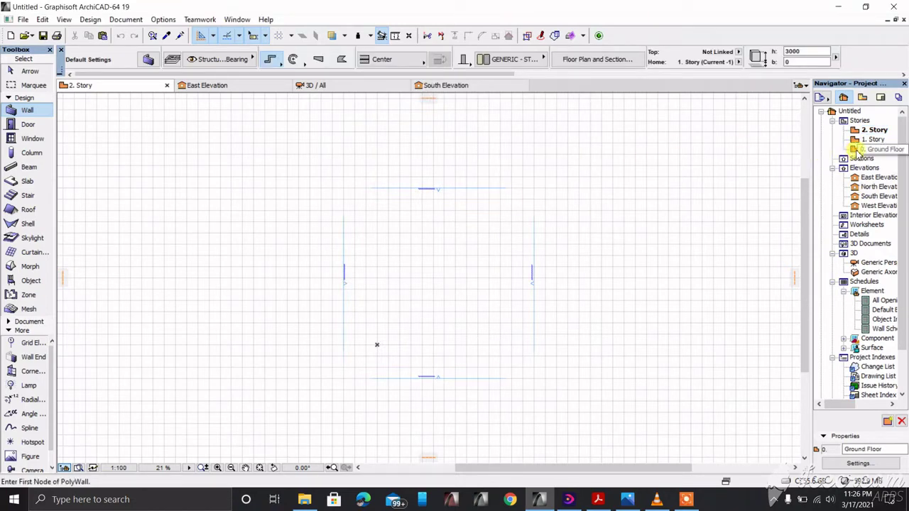
right_click(857, 151)
left_click(783, 323)
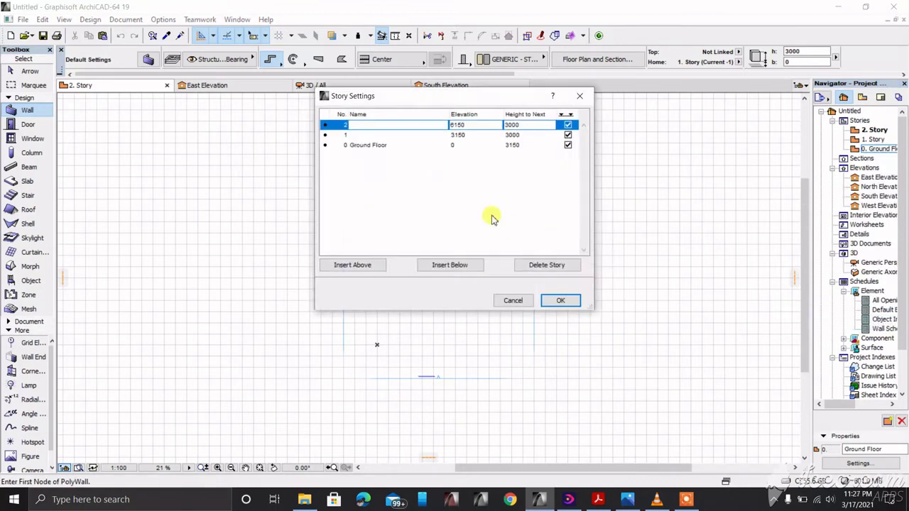
left_click(362, 146)
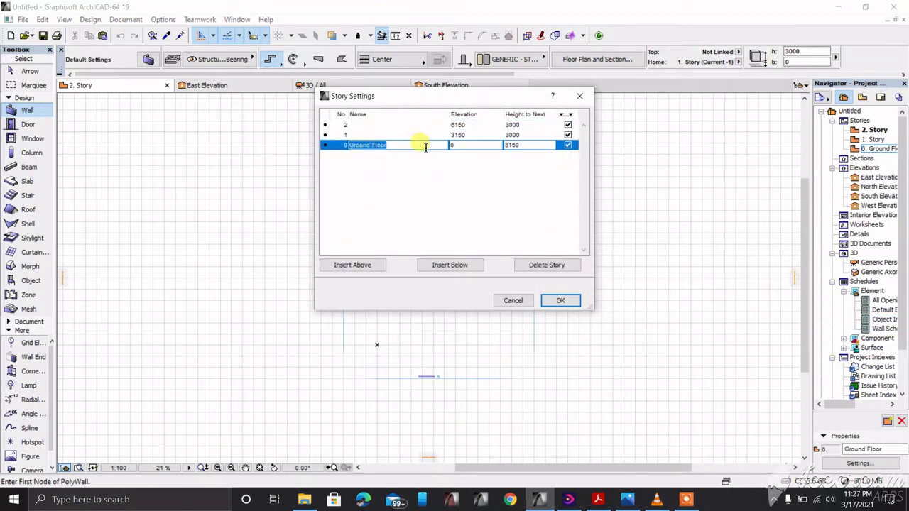
left_click(457, 146)
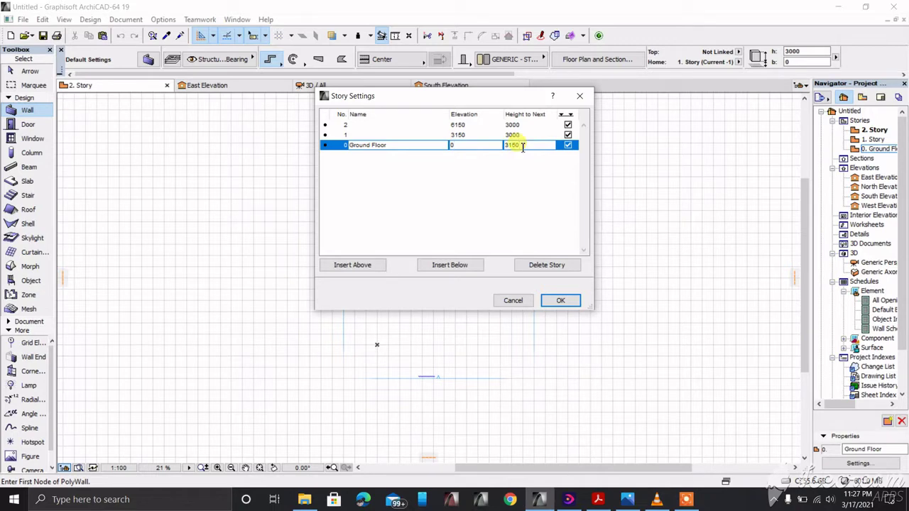
type("00")
key("Tab")
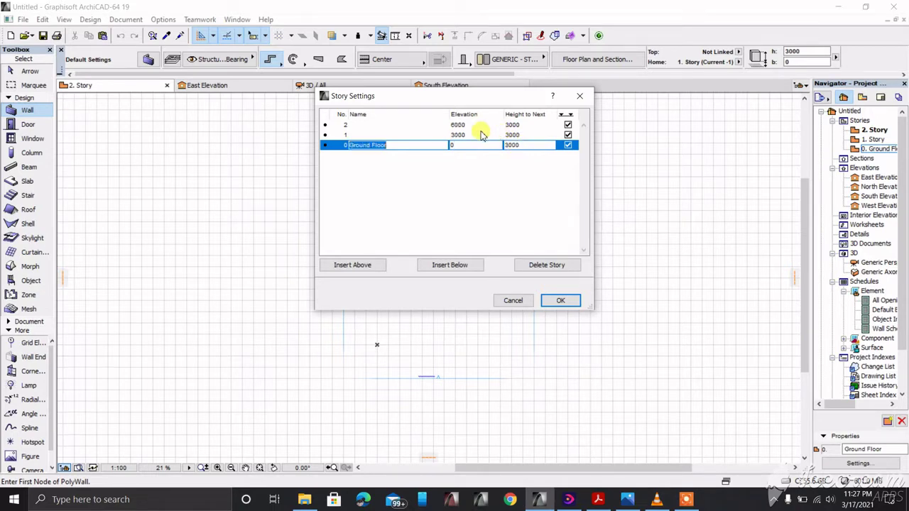
Step: Name story 1 "1ST STOREY" and story 2 "ROOF" in the story settings
left_click(419, 134)
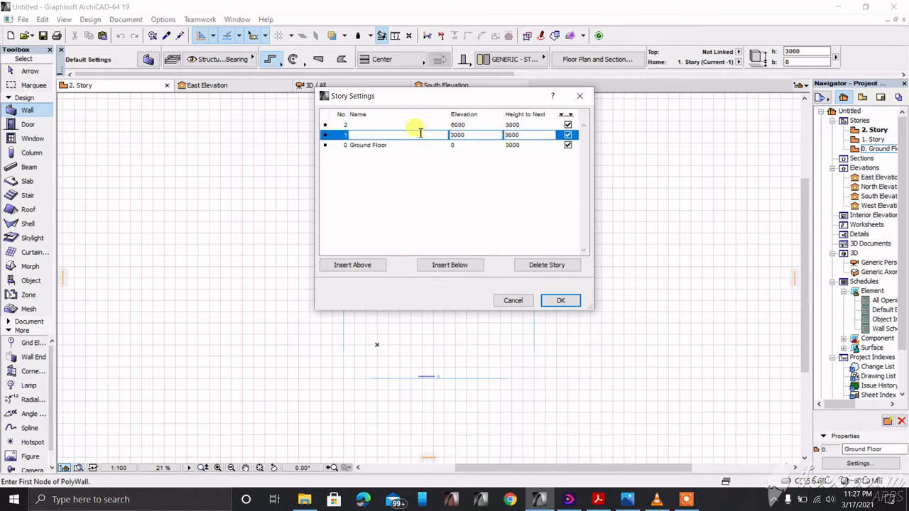
type("1ST STOREY")
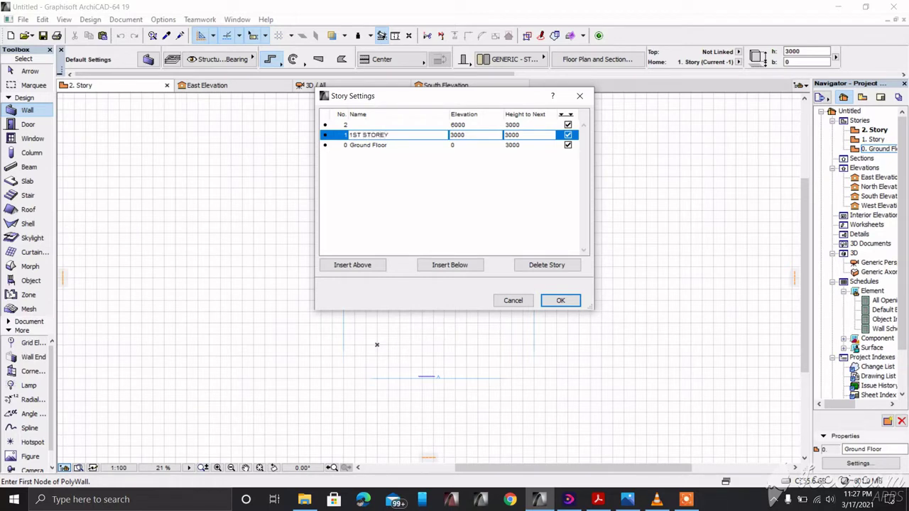
left_click(407, 124)
type("ROOF")
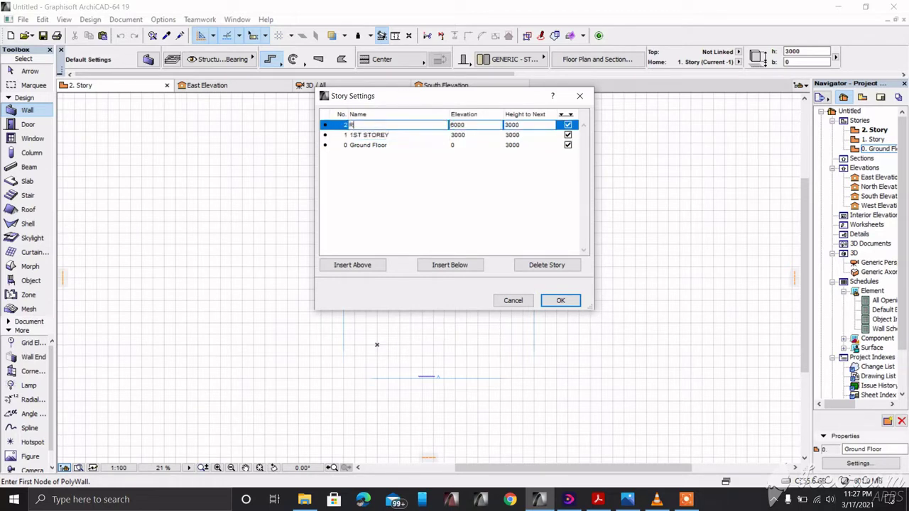
Step: Insert a story below the Ground Floor, name it FDN, set its elevation to -150 and accept the story settings
left_click(385, 146)
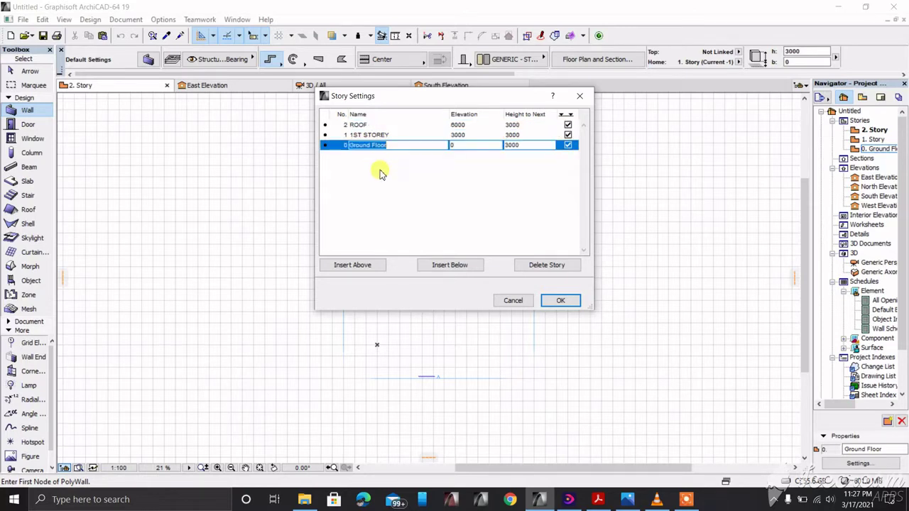
left_click(458, 266)
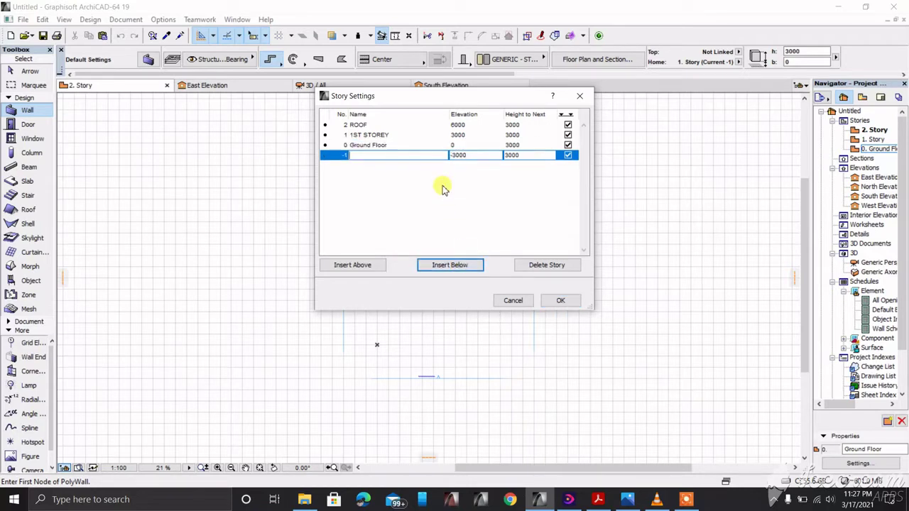
type("FDN")
left_click(474, 155)
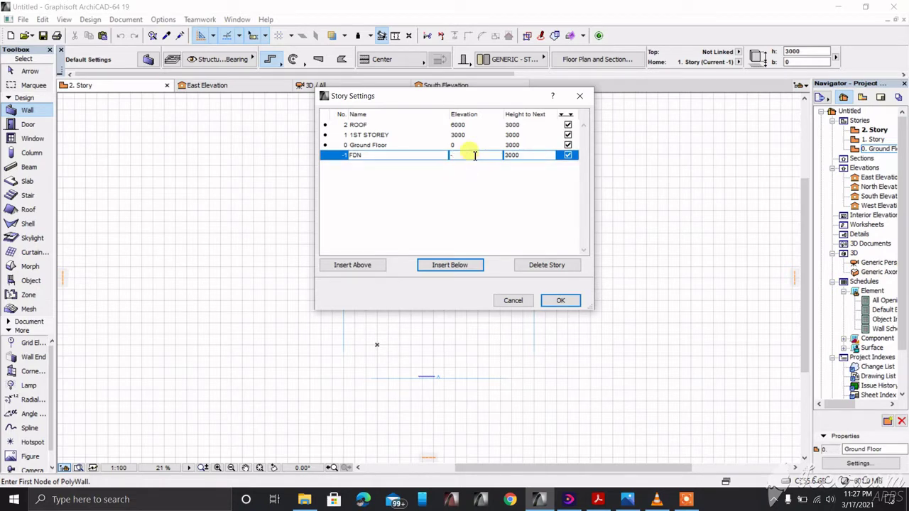
type("150")
left_click(513, 178)
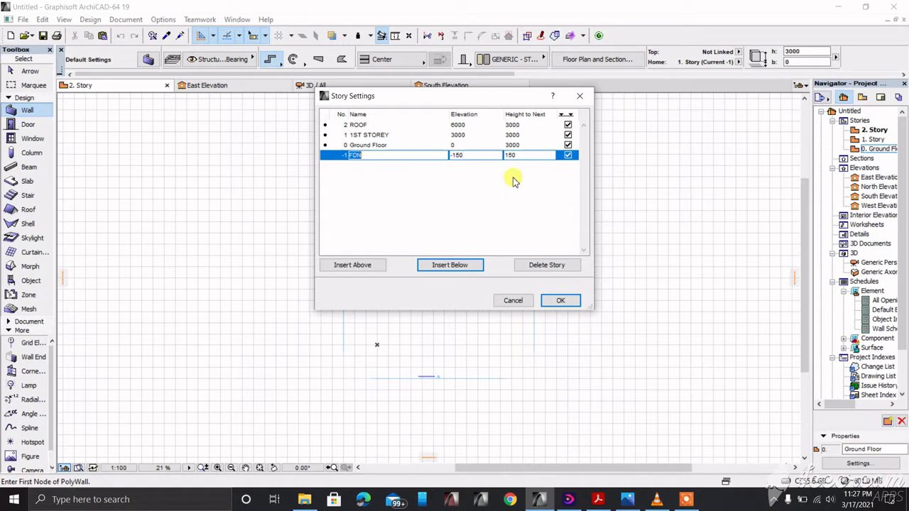
left_click(561, 301)
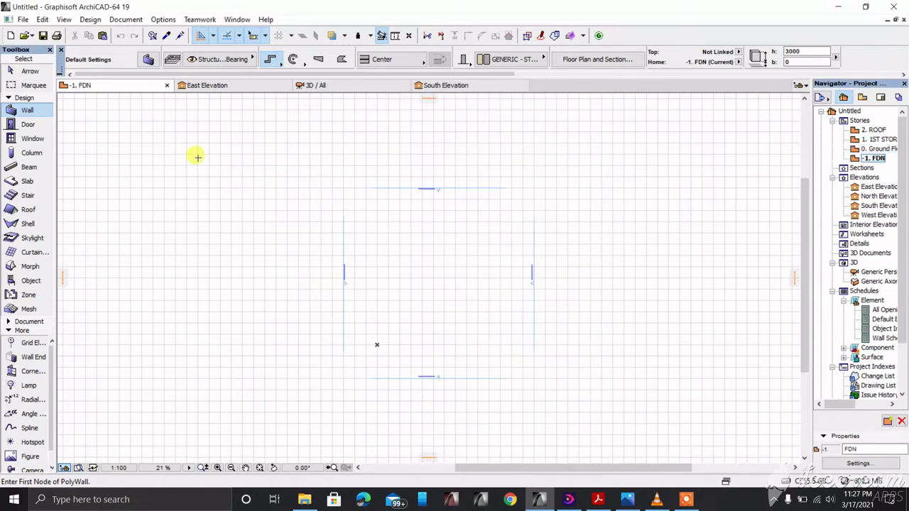
Step: Turn off the grid display in the FDN story's floor plan
scroll(314, 261, "down", 1)
scroll(363, 274, "up", 1)
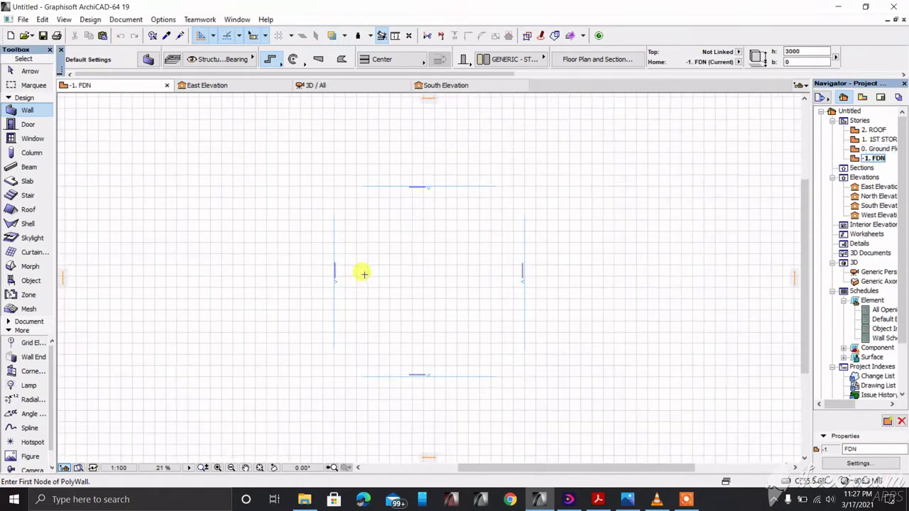
left_click(65, 20)
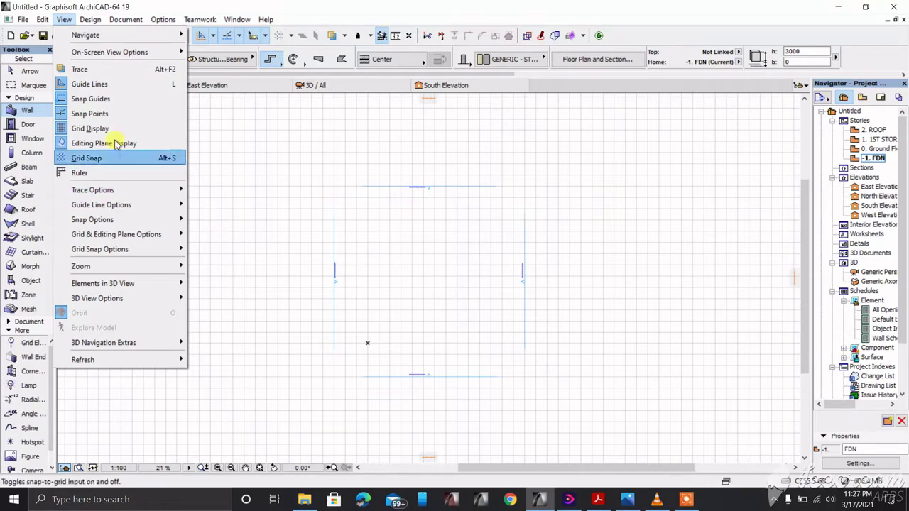
left_click(94, 135)
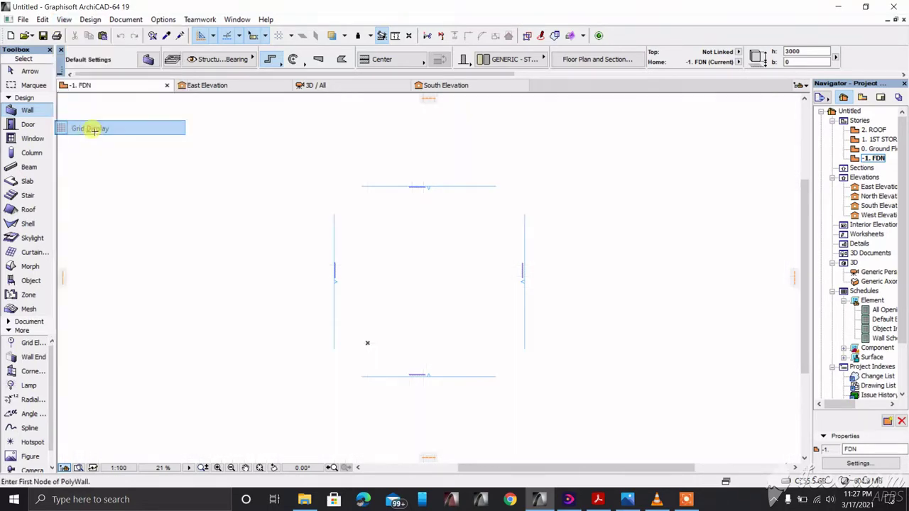
Step: Open the Grid System settings and enable placing columns at the grid line intersections
scroll(472, 285, "up", 2)
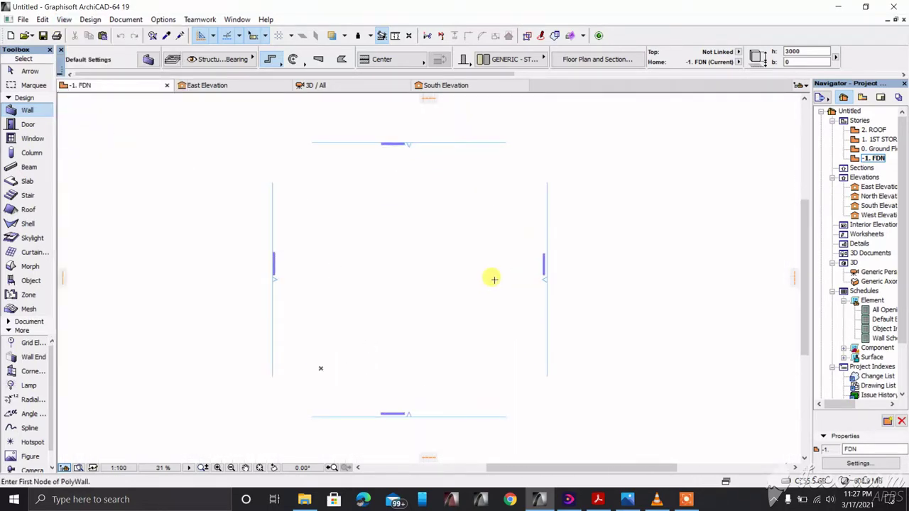
scroll(490, 278, "up", 2)
scroll(432, 270, "down", 3)
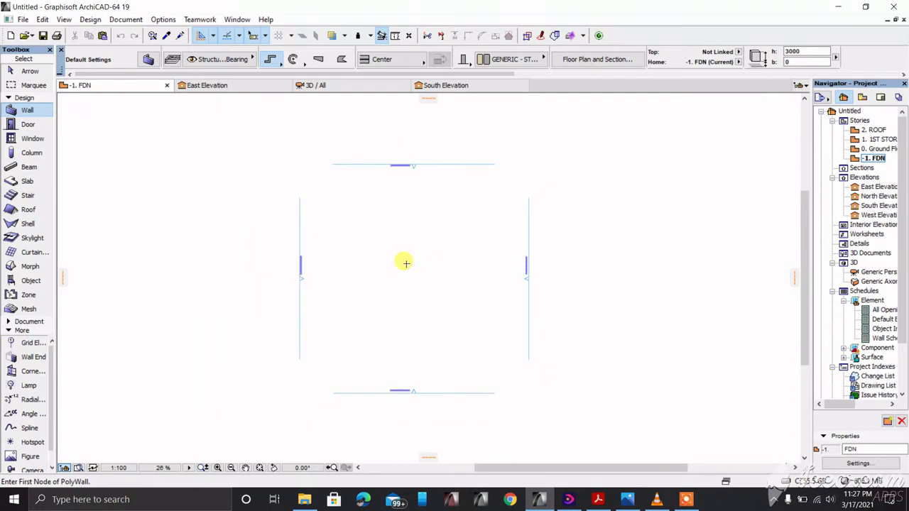
left_click(260, 468)
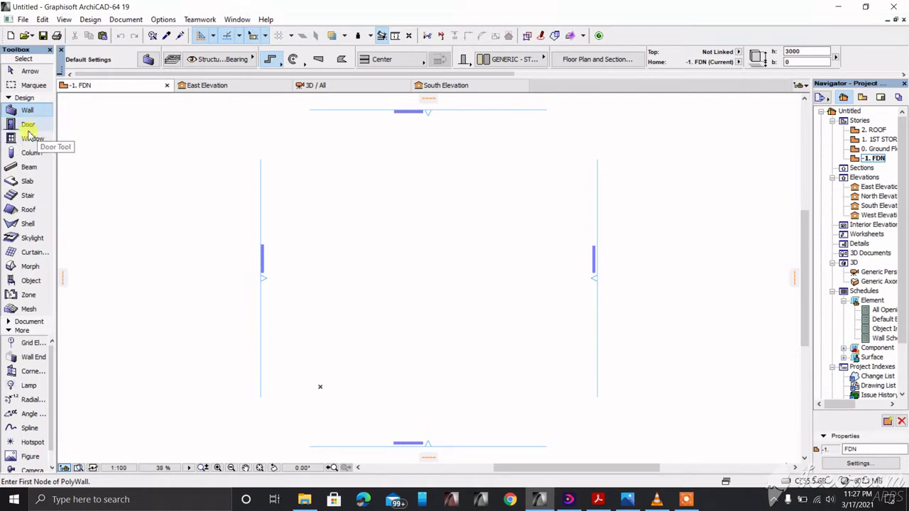
left_click(30, 155)
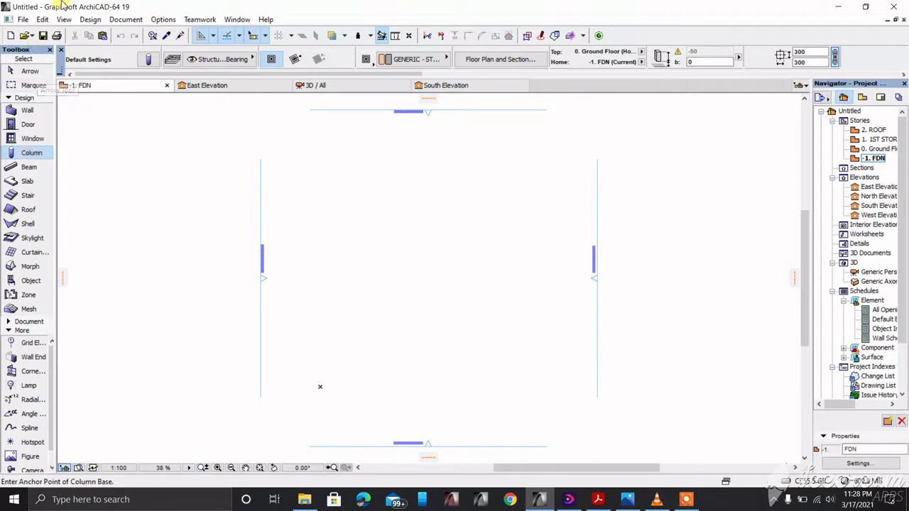
left_click(90, 19)
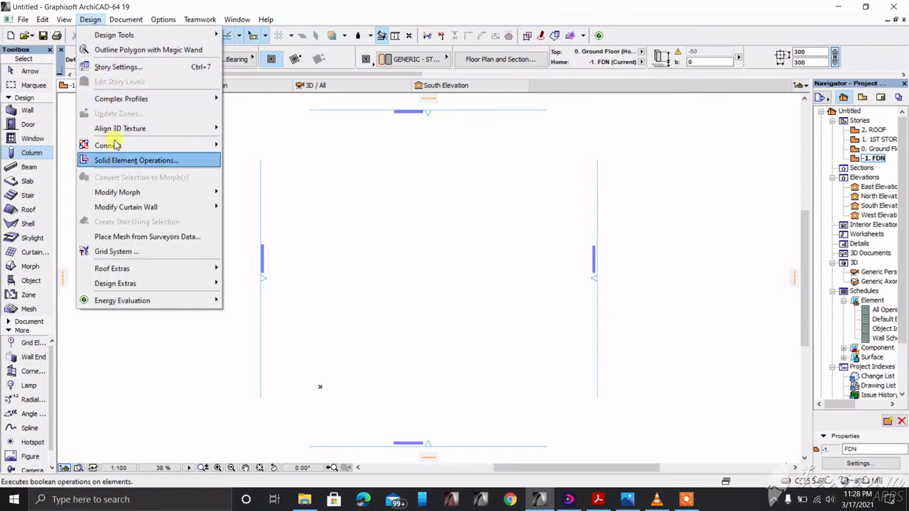
left_click(119, 251)
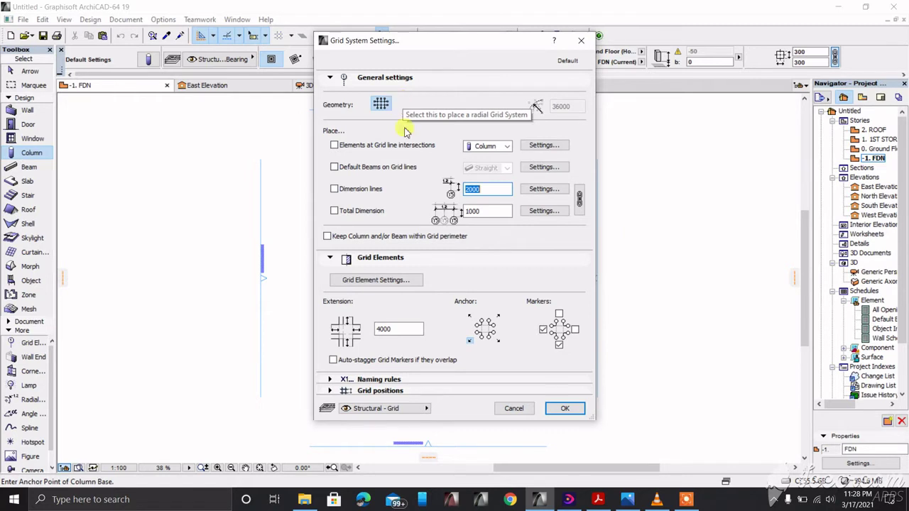
left_click(335, 146)
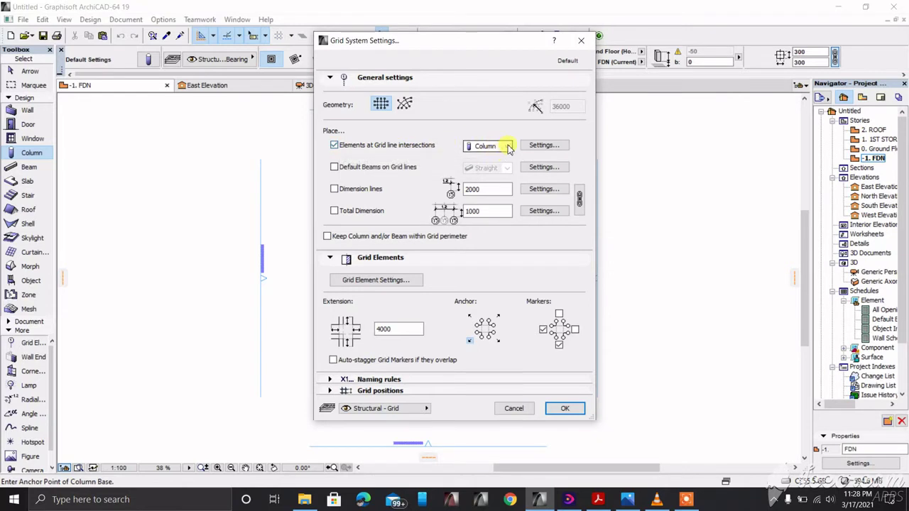
Step: Enable dimension lines and total dimension for the grid, with offsets of 500 and 900 respectively
left_click(334, 188)
left_click(333, 211)
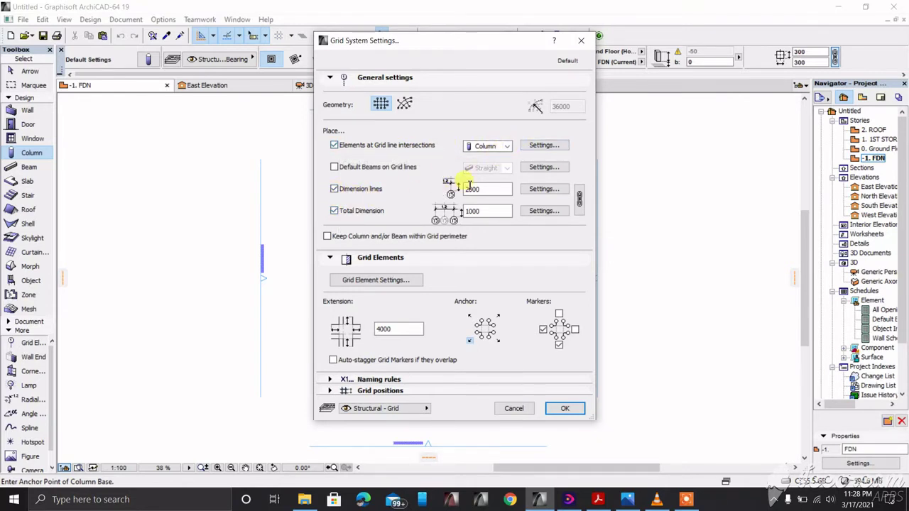
left_click(475, 188)
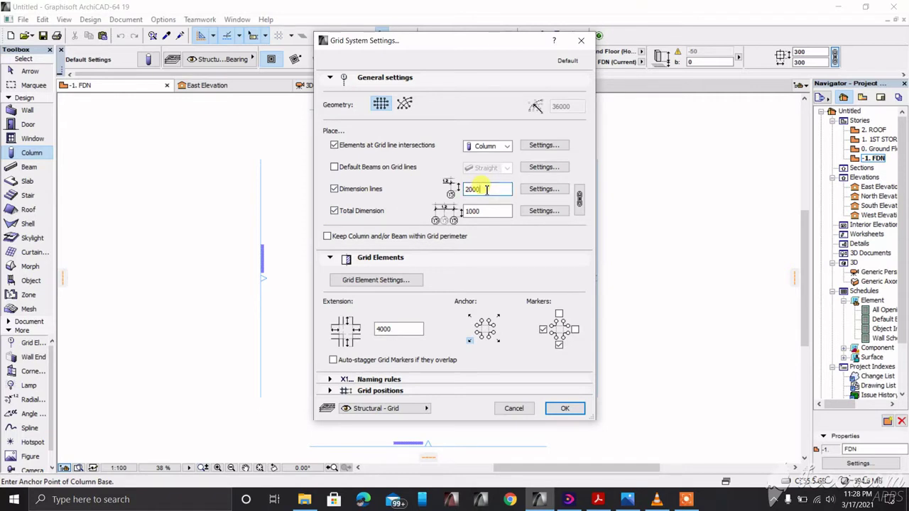
type("5")
left_click(489, 210)
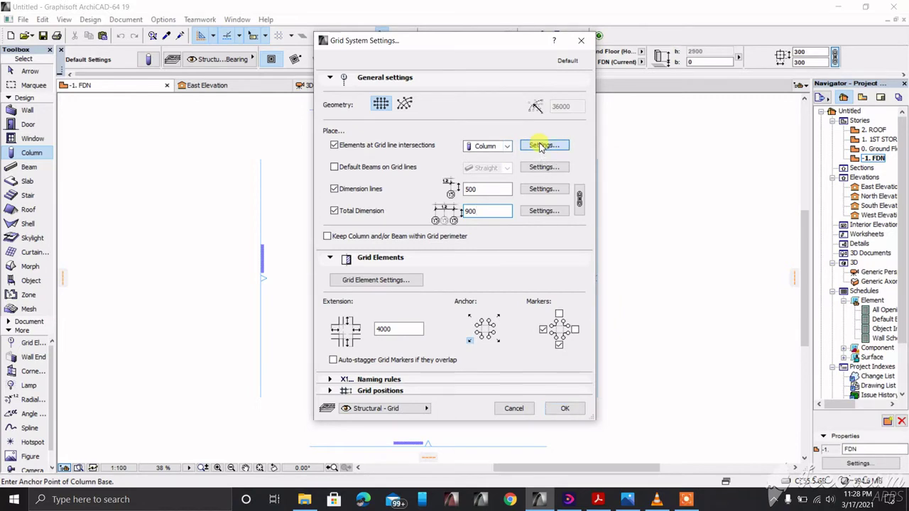
Step: Set the grid's columns to a column top of Not Linked and a 200 x 200 rectangular section
left_click(542, 146)
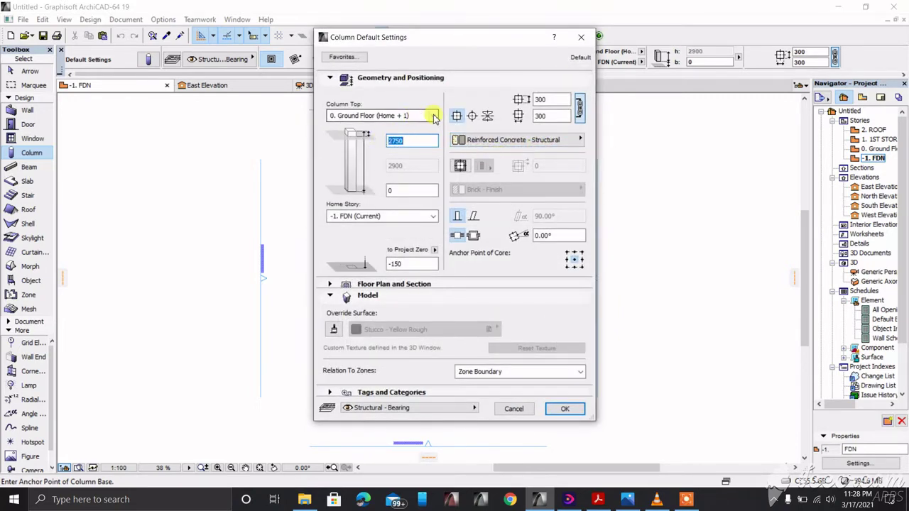
left_click(434, 117)
left_click(394, 165)
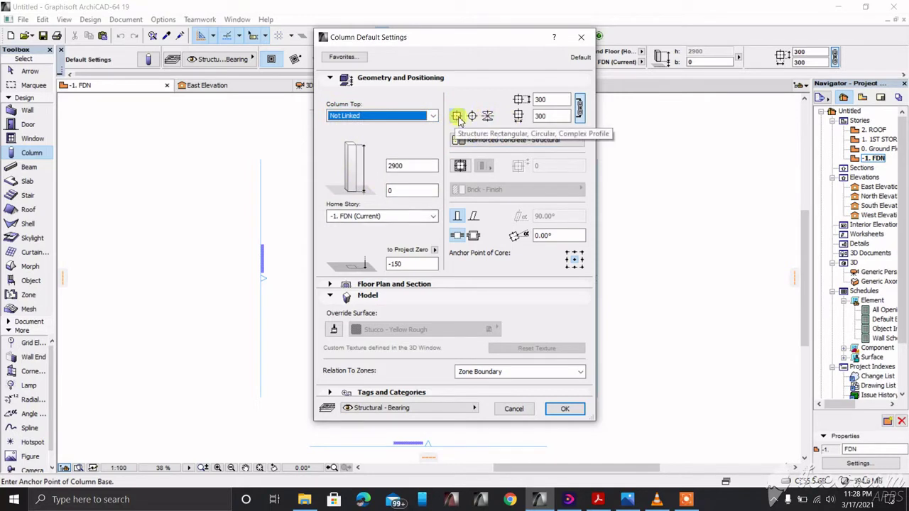
left_click(557, 101)
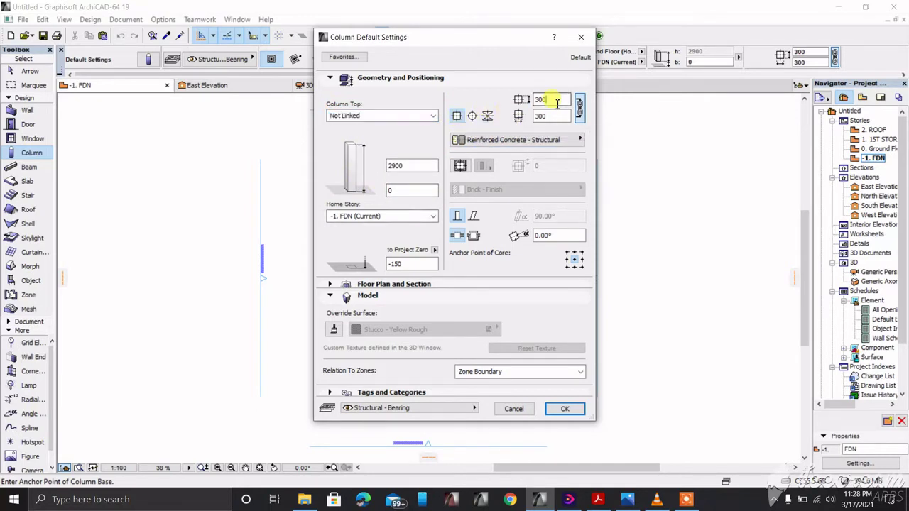
type("2")
left_click(579, 106)
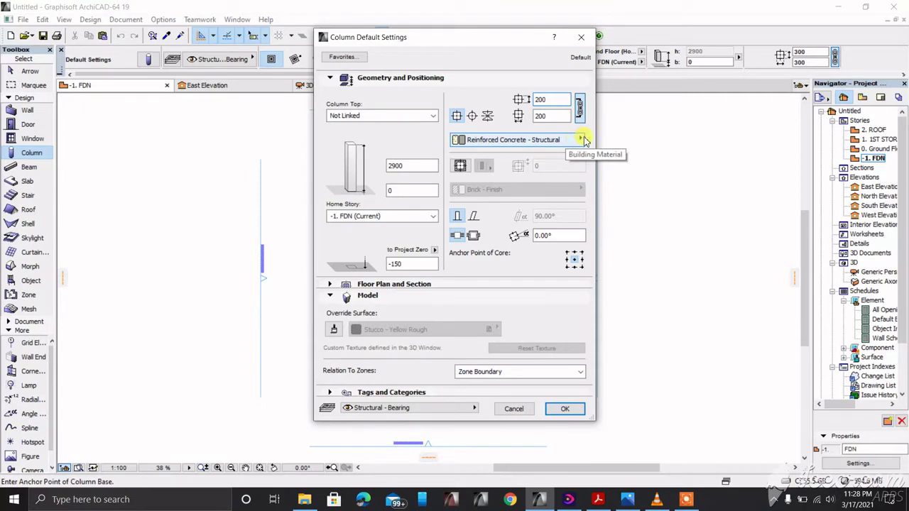
Step: Keep Reinforced Concrete - Structural as the column material, override its surface with Stucco - White Rough and accept the column settings
left_click(580, 140)
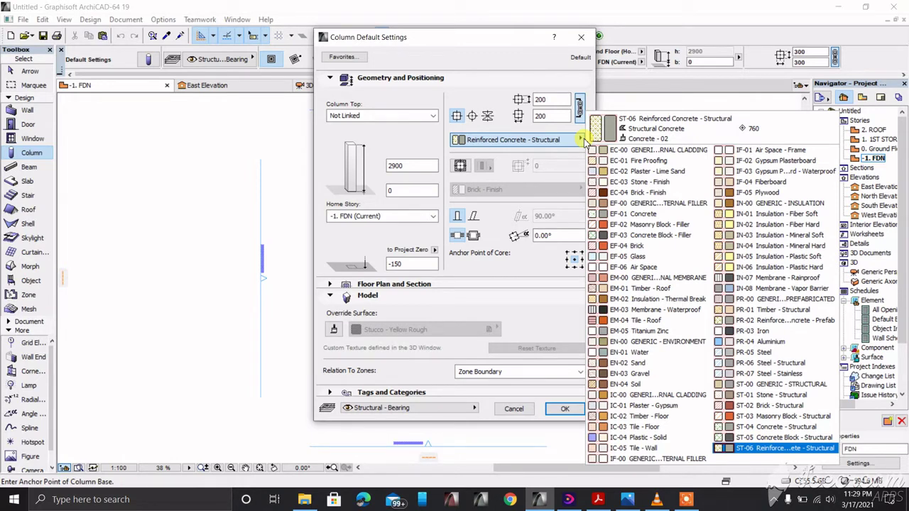
left_click(583, 140)
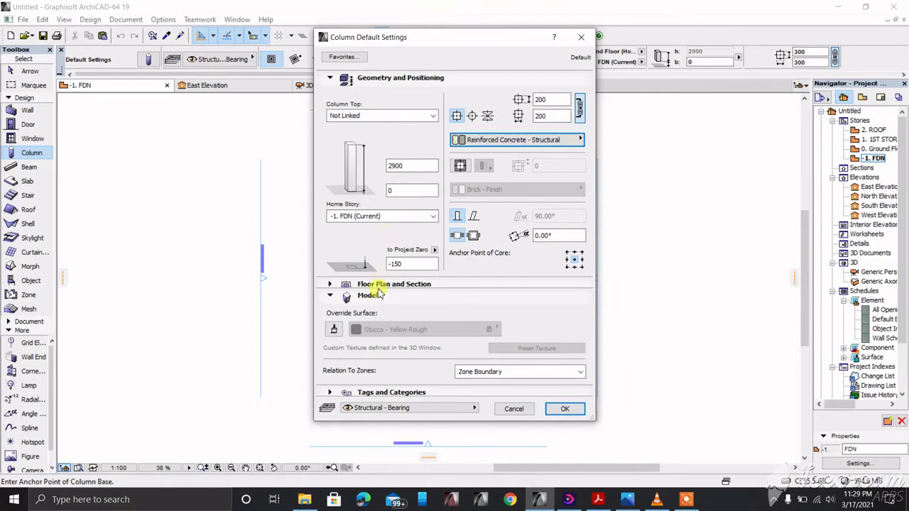
left_click(333, 329)
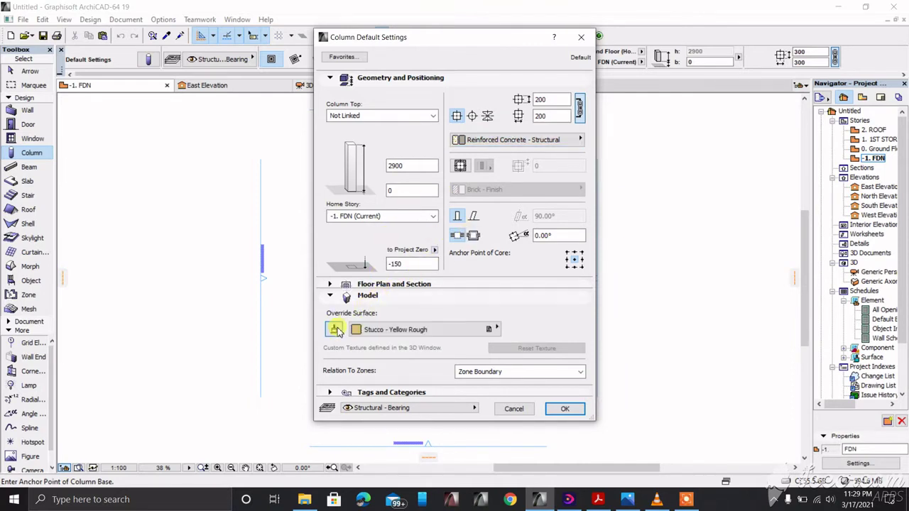
left_click(495, 331)
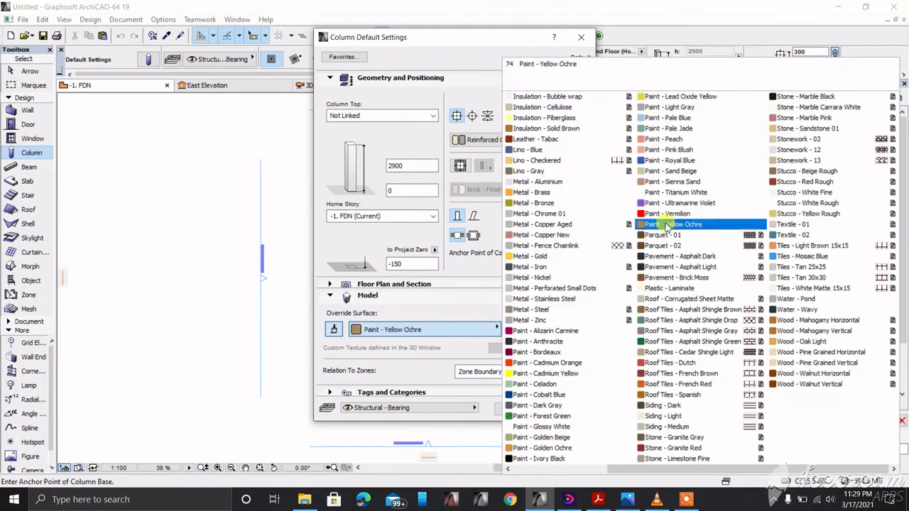
left_click(810, 204)
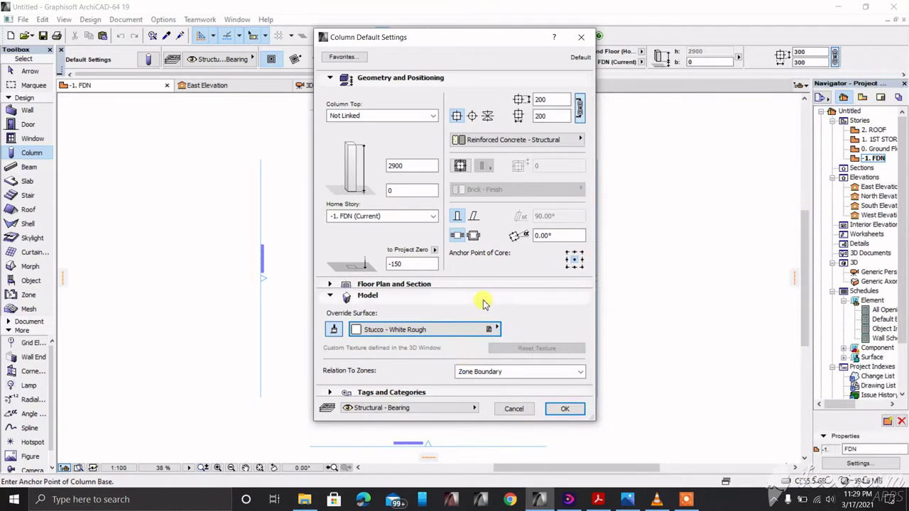
left_click(562, 409)
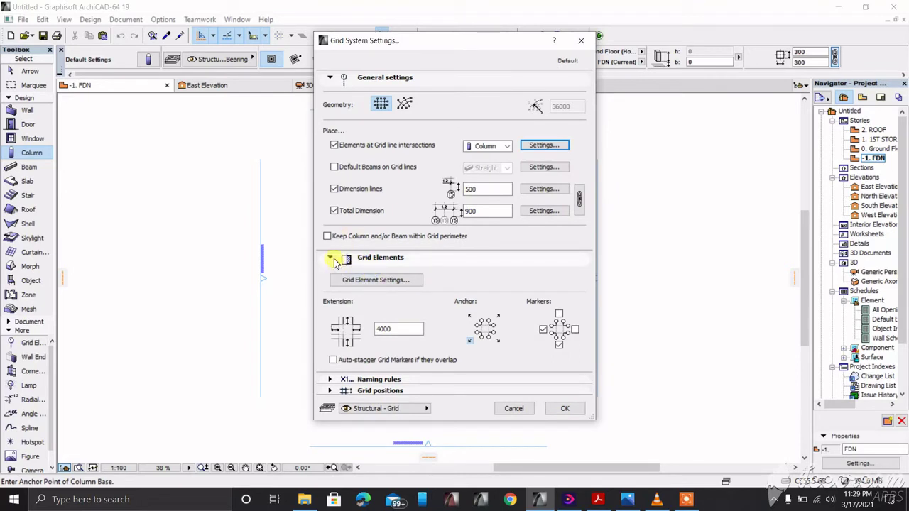
Step: Set the grid element marker size to 6 mm and the grid line extension to 1500
left_click(368, 284)
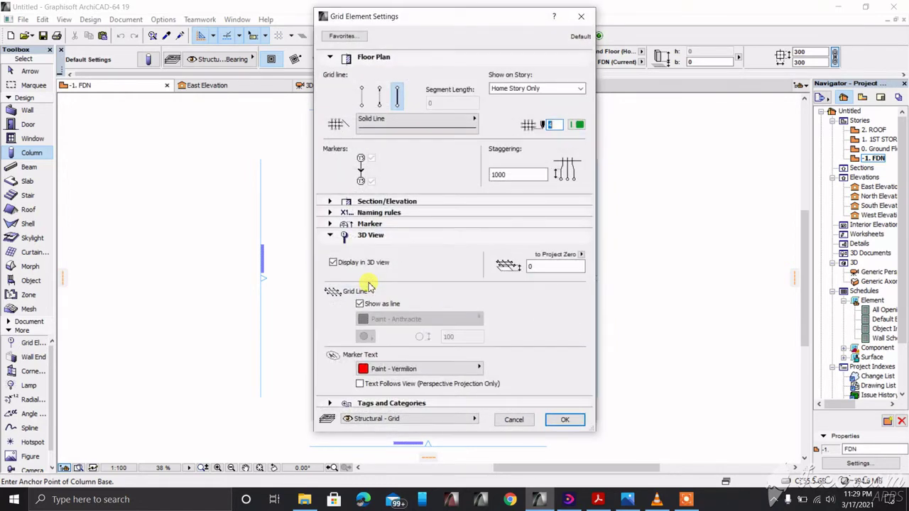
left_click(343, 224)
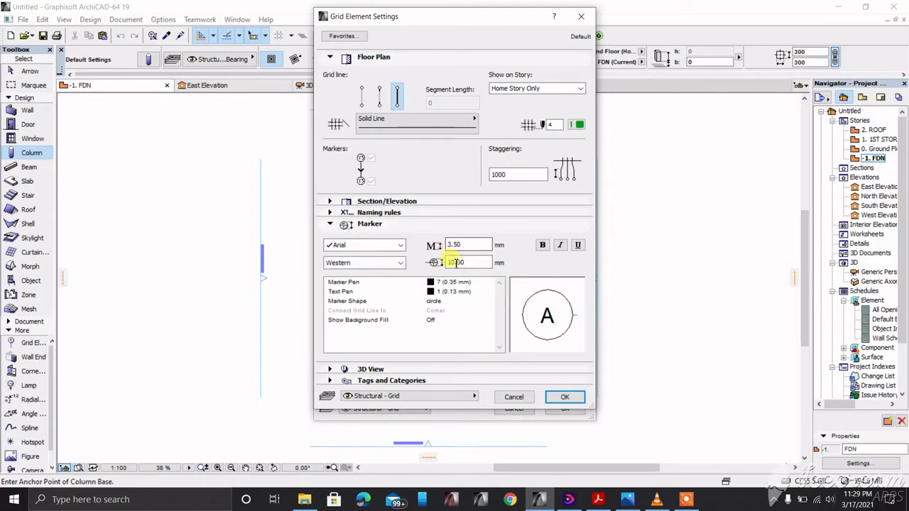
left_click(455, 263)
type("6")
left_click(563, 397)
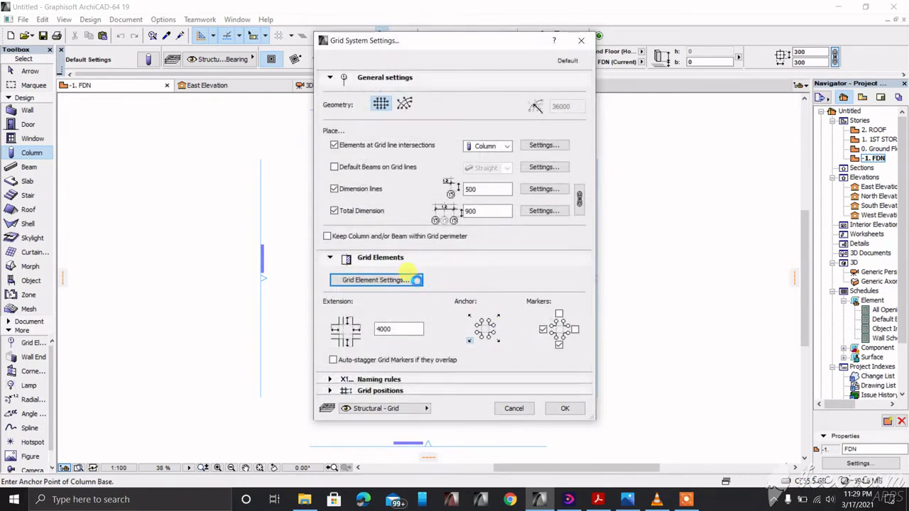
left_click(403, 329)
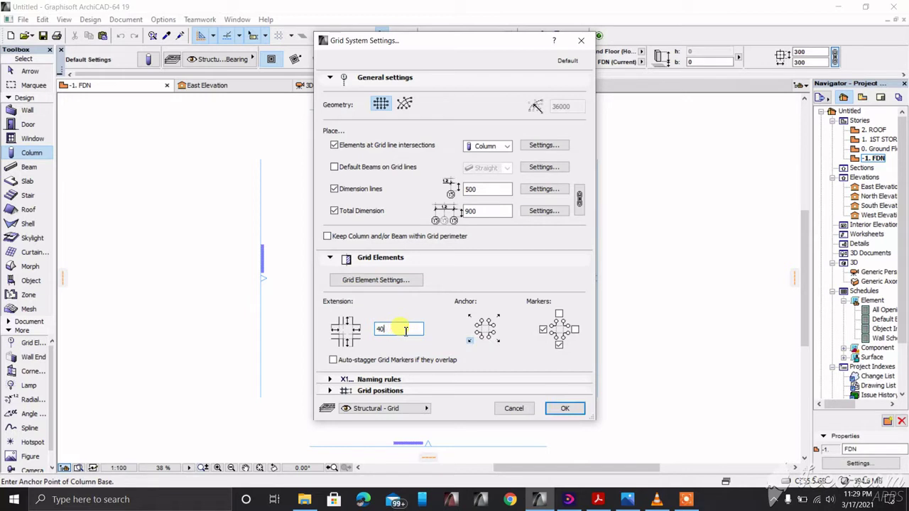
type("1500")
Step: Remove horizontal grid line E from the grid positions
left_click(333, 381)
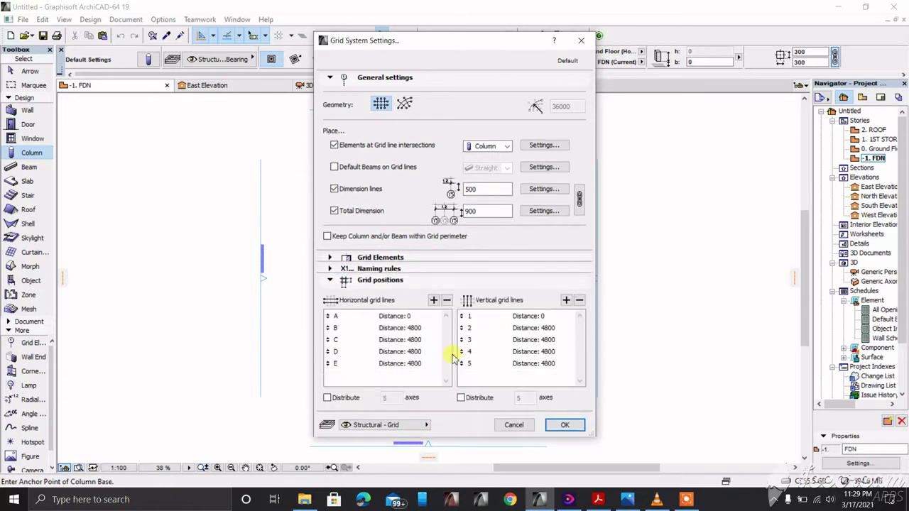
left_click(389, 362)
left_click(447, 300)
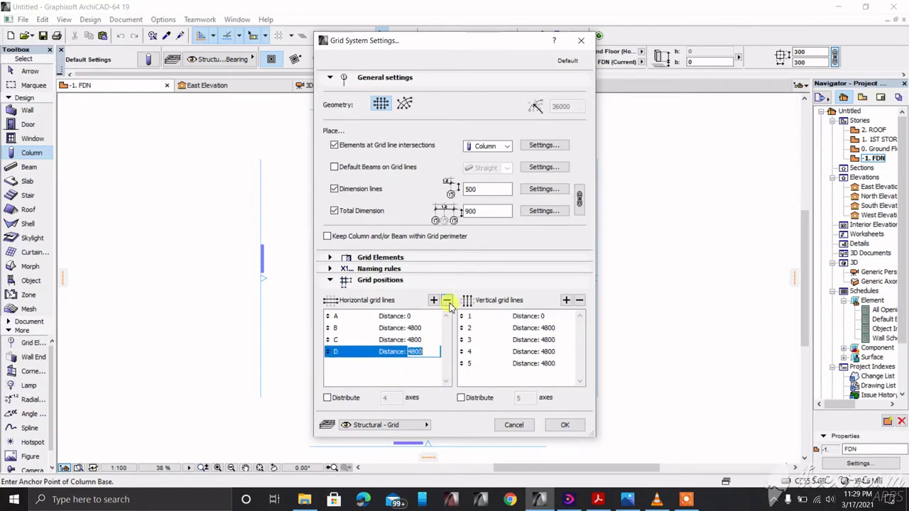
Step: Set the horizontal grid line distances to 4000 for B, 2500 for C and 3600 for D
left_click(424, 348)
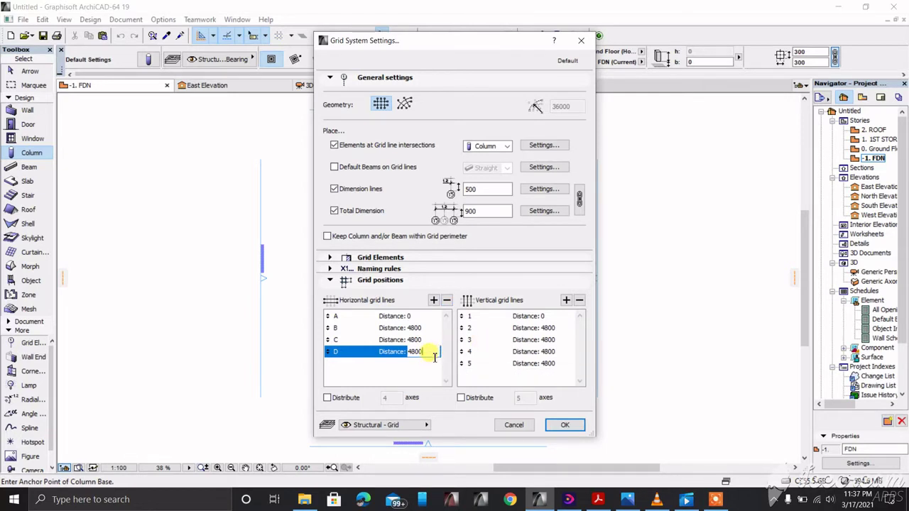
left_click(406, 328)
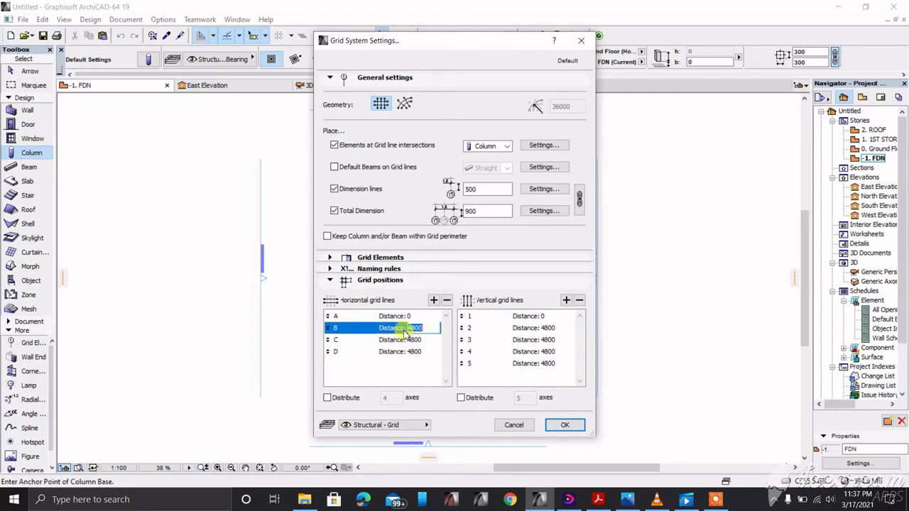
double_click(424, 326)
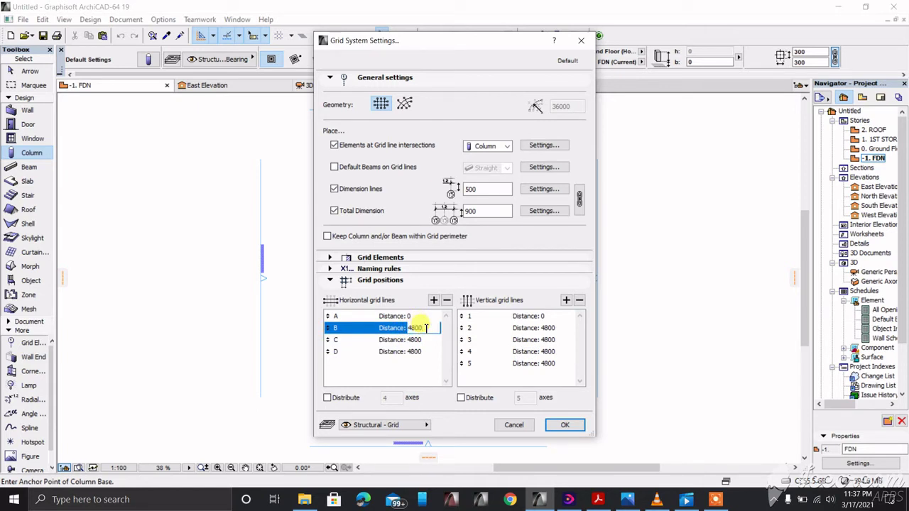
type("400")
left_click(415, 340)
double_click(419, 340)
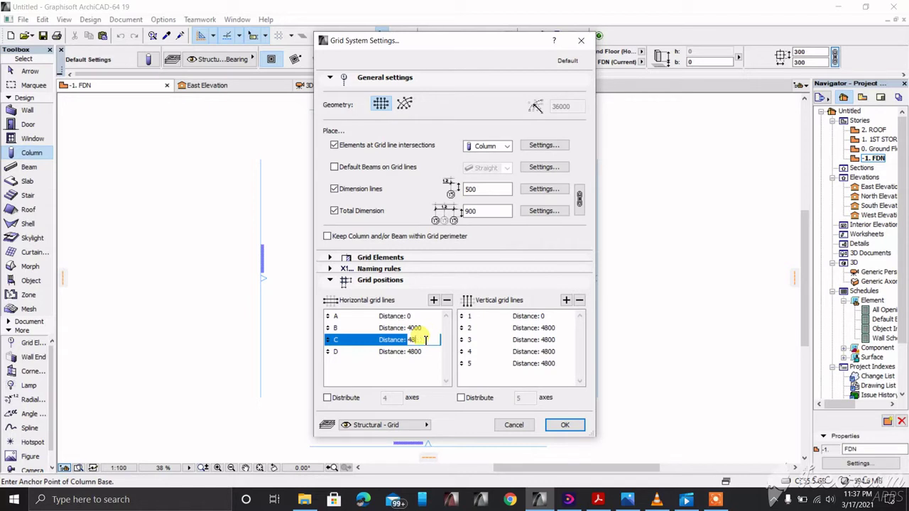
type("25")
left_click(415, 351)
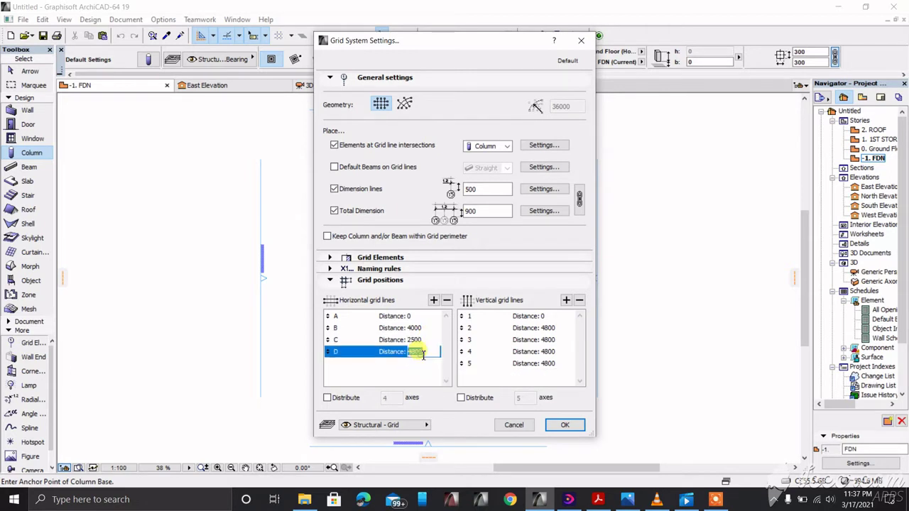
double_click(422, 353)
type("36")
key("Return")
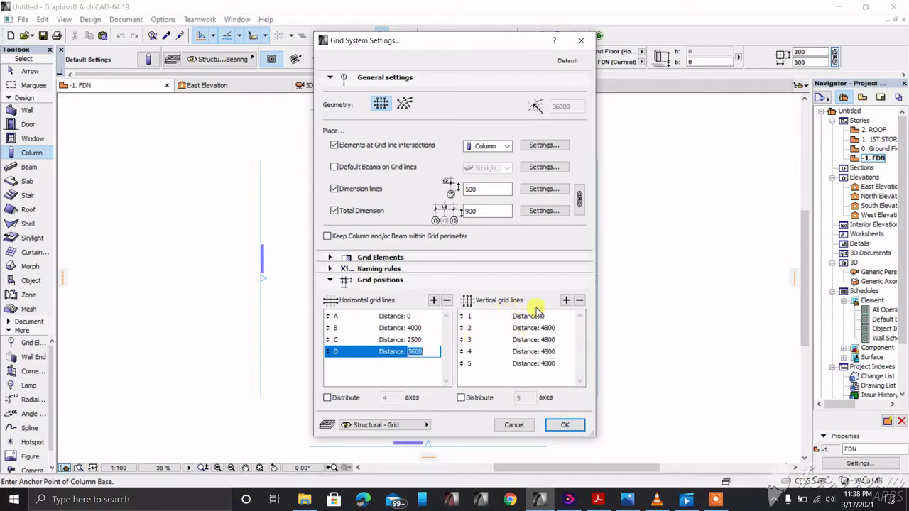
Step: Remove vertical grid line 5, set the distances of vertical lines 2, 3 and 4 to 4000, and accept the grid system settings
left_click(507, 365)
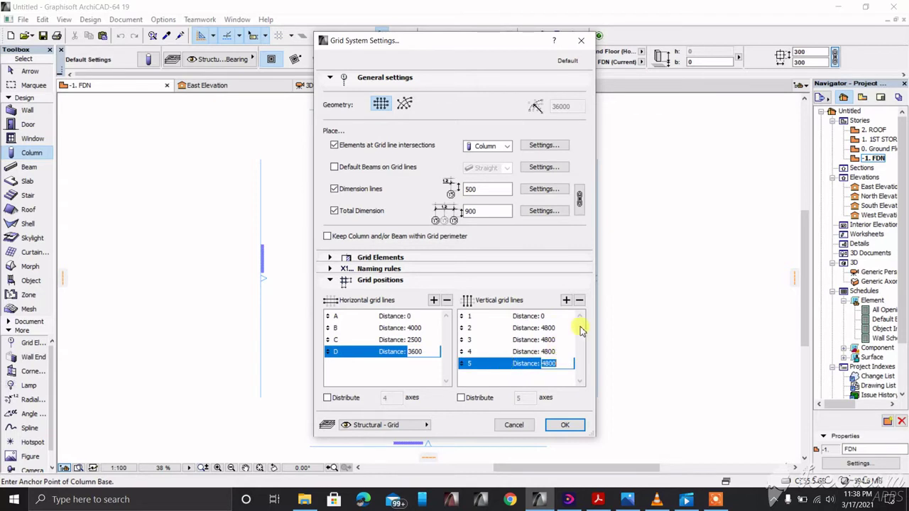
left_click(579, 300)
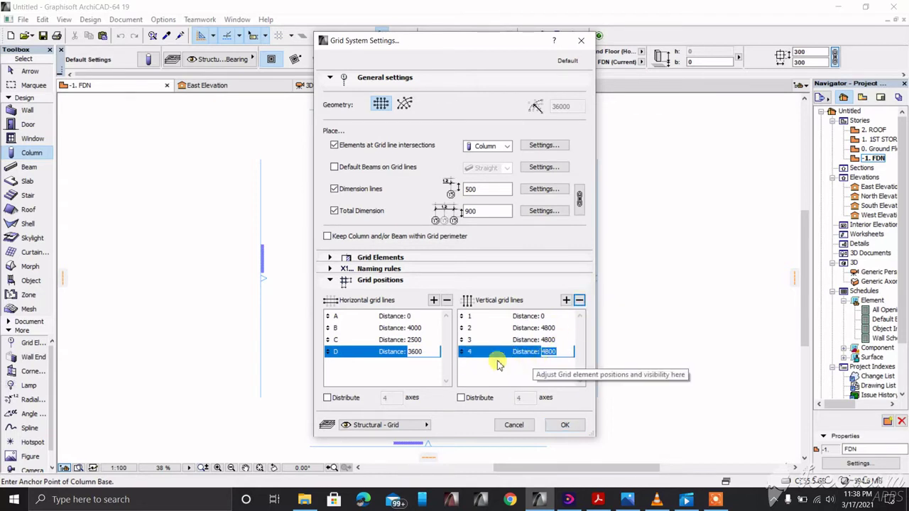
left_click(544, 329)
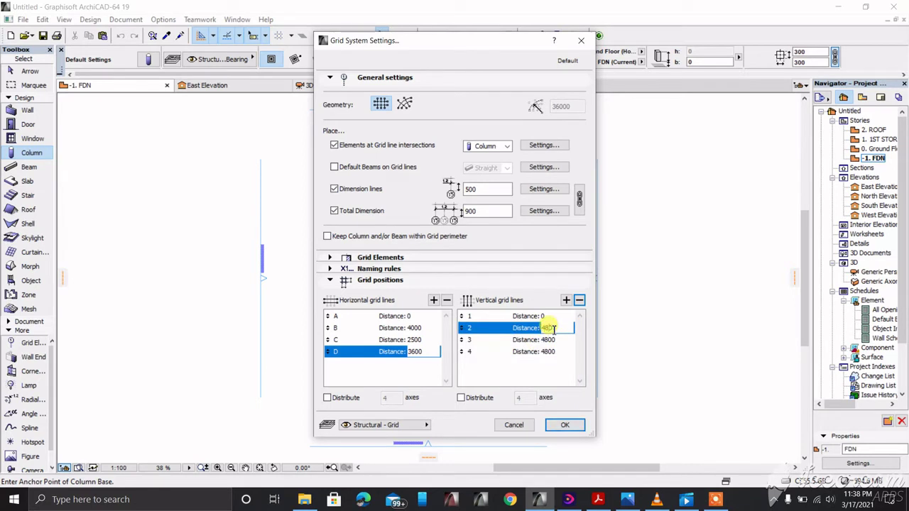
type("4")
left_click(547, 340)
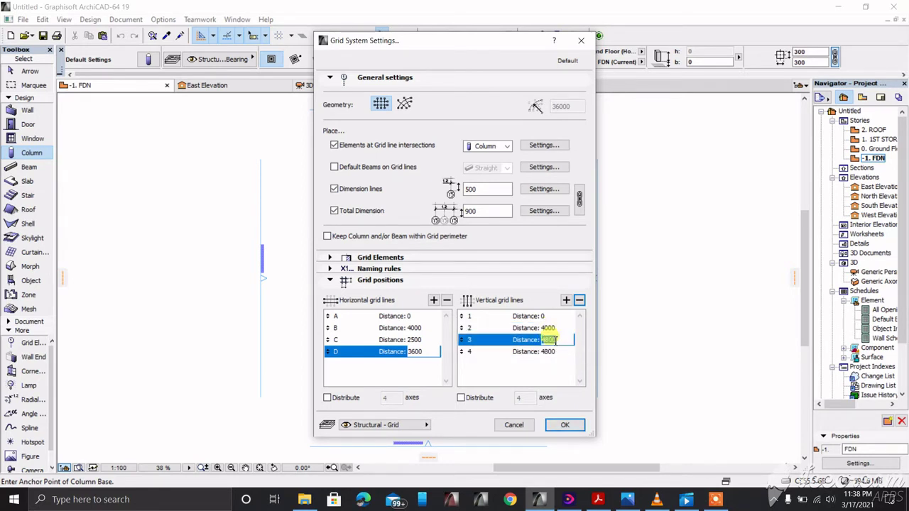
type("4000")
left_click(552, 352)
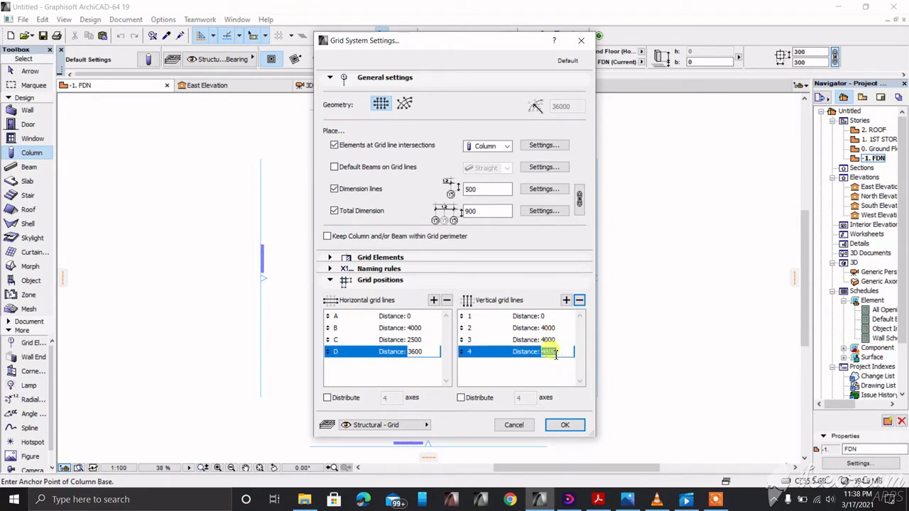
key("BackSpace")
type("4")
left_click(566, 425)
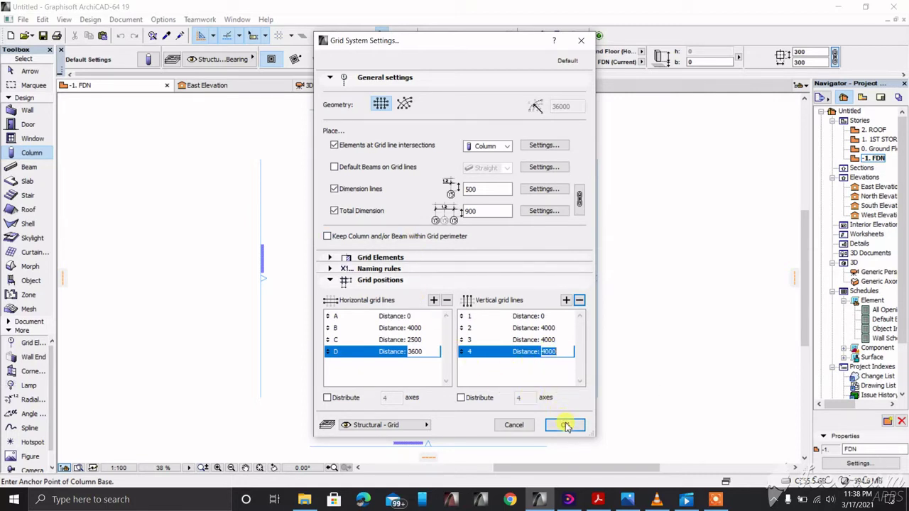
left_click(565, 426)
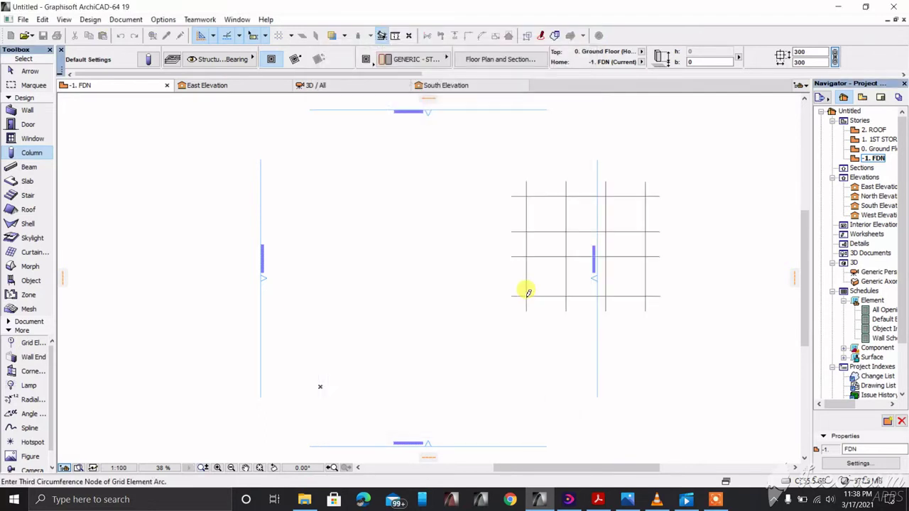
Step: Place the grid system on the foundation plan between the elevation markers, rotated 180° about its insertion point
scroll(476, 263, "down", 1)
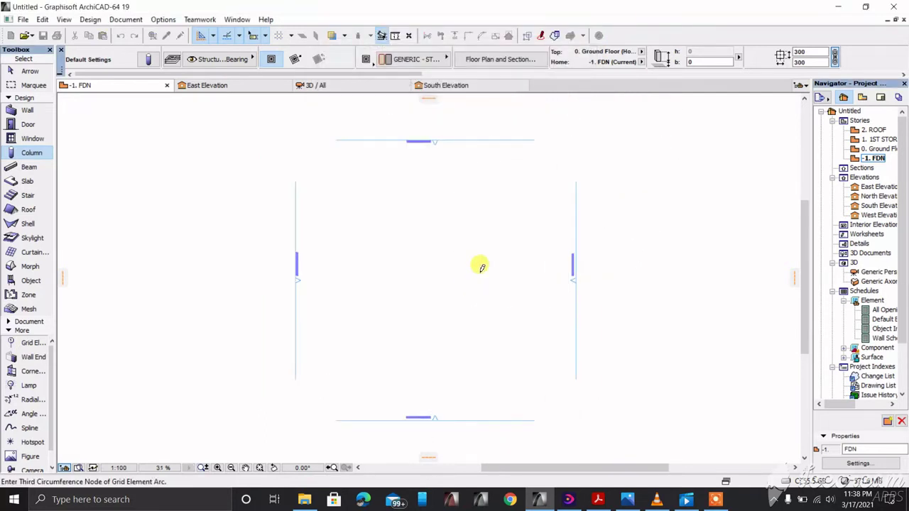
scroll(516, 198, "up", 2)
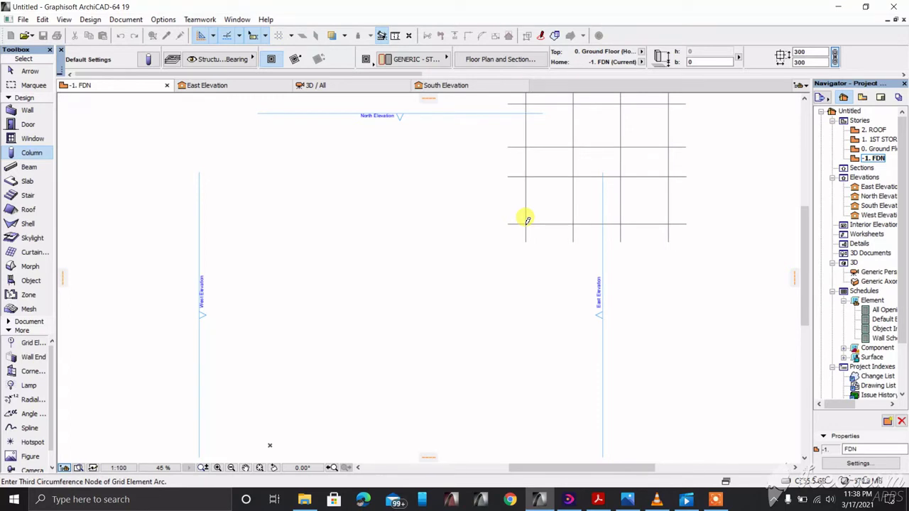
left_click(526, 221)
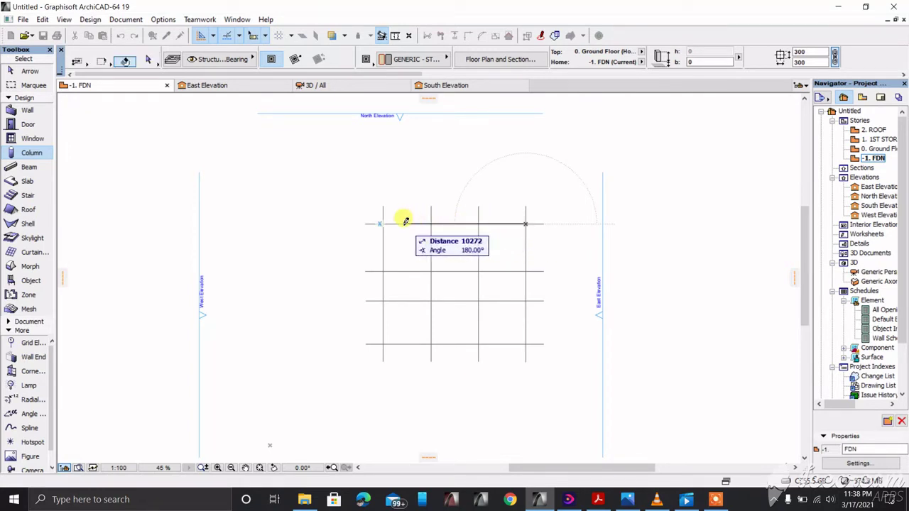
left_click(406, 220)
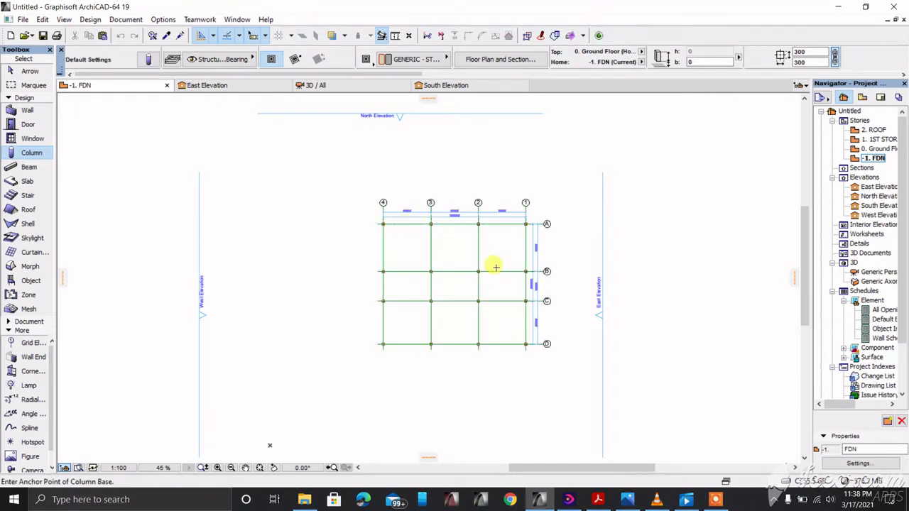
Step: Examine the placed grid's axis markers, spacing dimensions and columns on the foundation plan
scroll(550, 281, "down", 1)
scroll(549, 281, "up", 5)
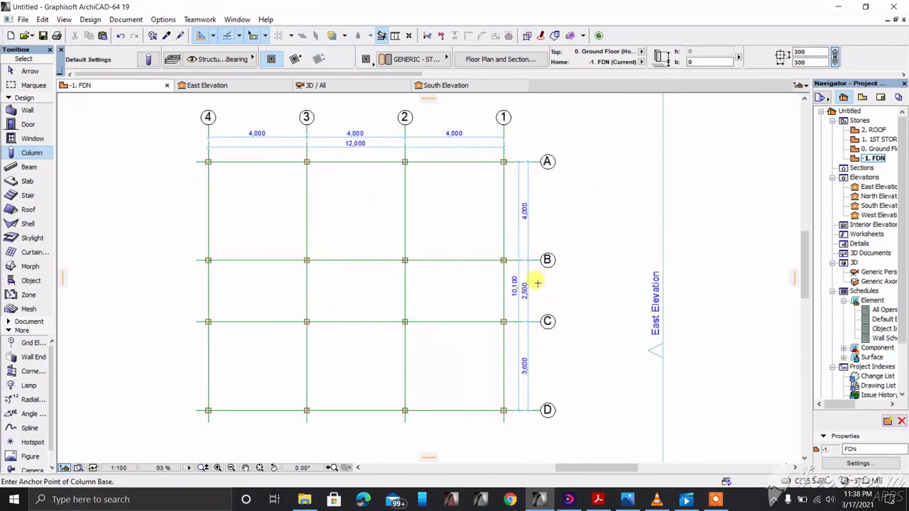
scroll(430, 166, "down", 2)
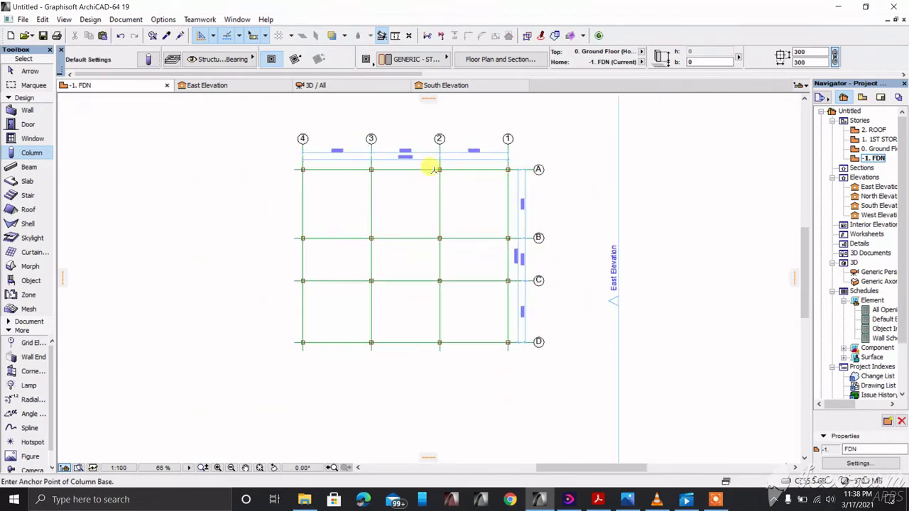
scroll(385, 142, "up", 1)
scroll(405, 141, "up", 1)
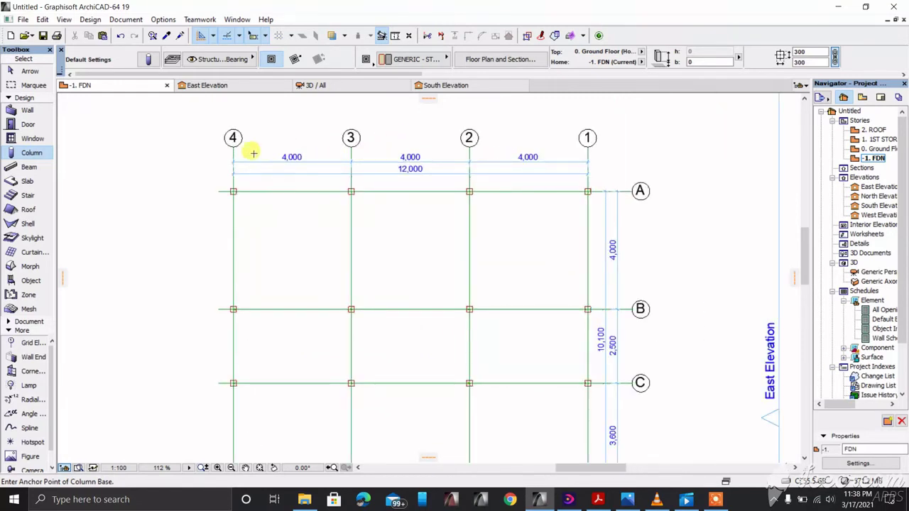
scroll(460, 159, "down", 1)
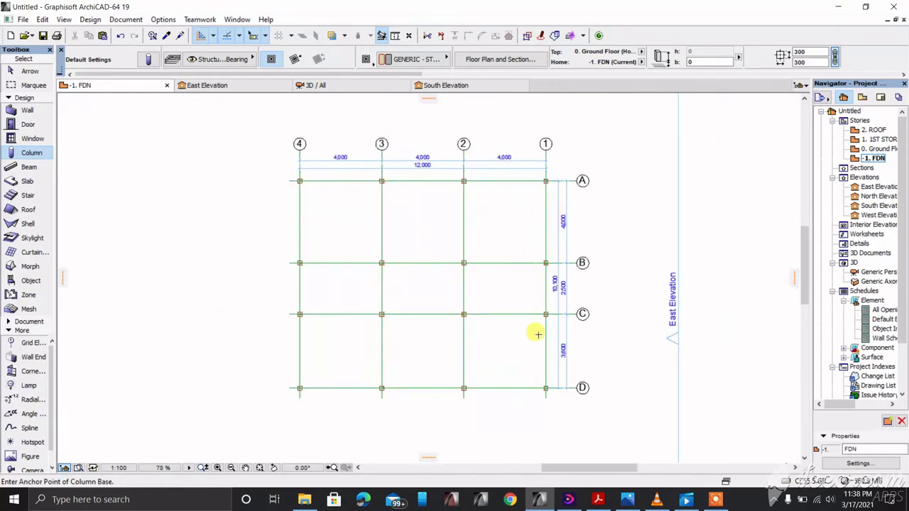
scroll(552, 321, "up", 2)
scroll(553, 325, "down", 2)
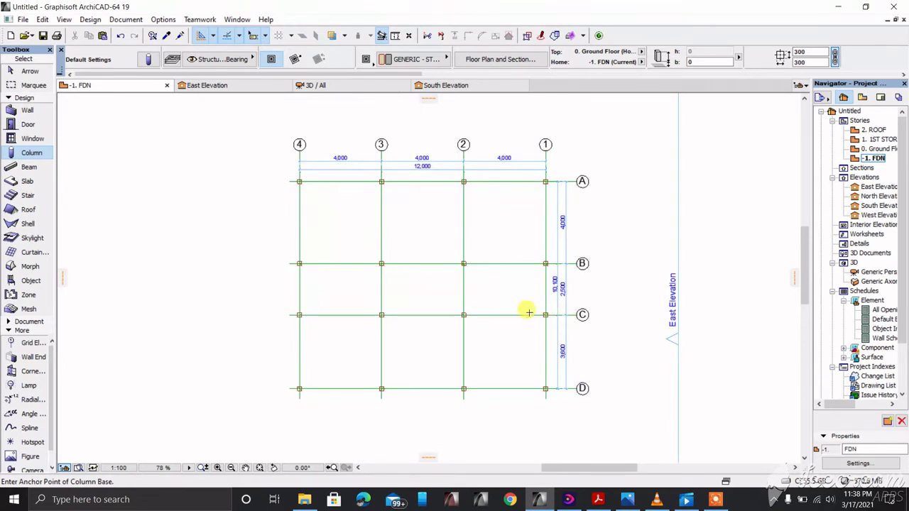
scroll(497, 298, "down", 2)
scroll(456, 262, "up", 1)
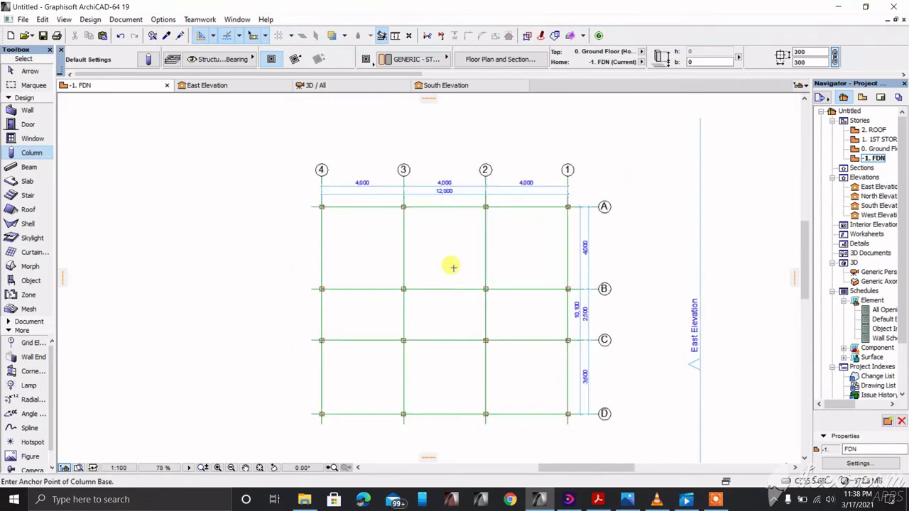
Step: Show all elements in 3D and orbit the model to inspect the columns on the grid from above
right_click(462, 275)
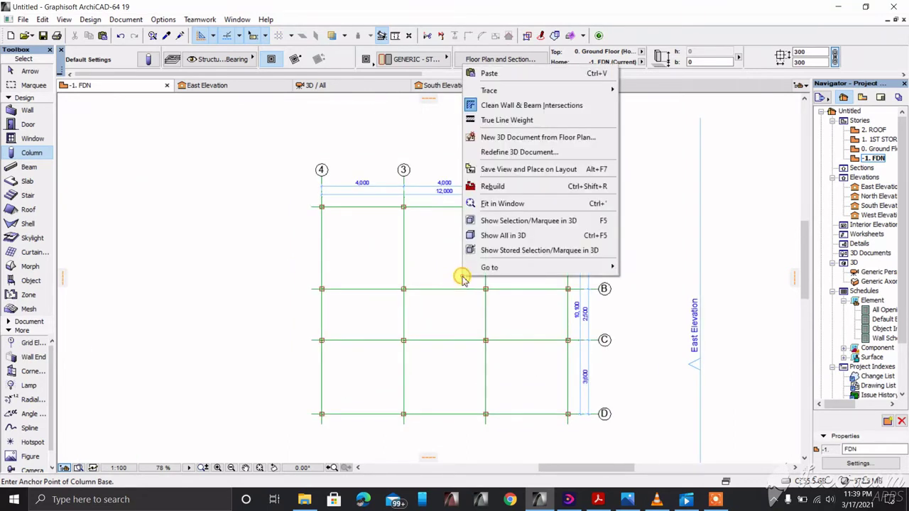
left_click(541, 237)
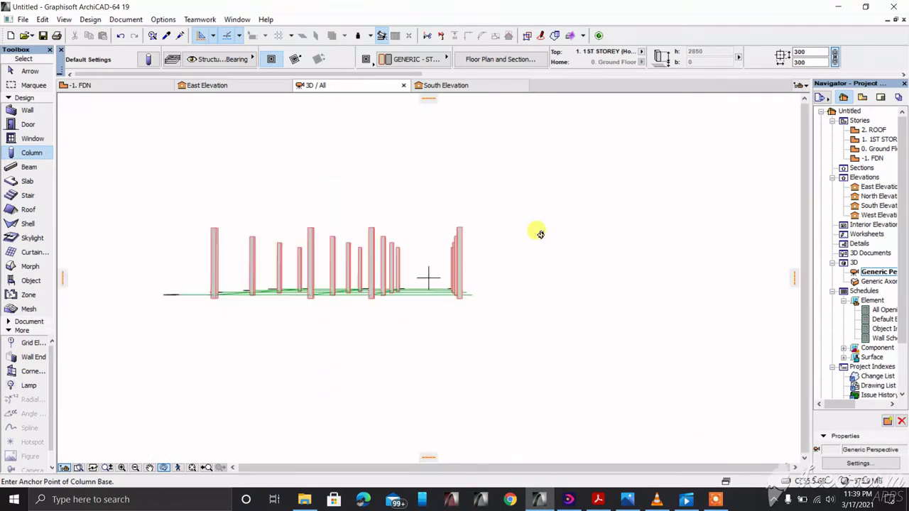
left_click_drag(371, 265, 535, 299)
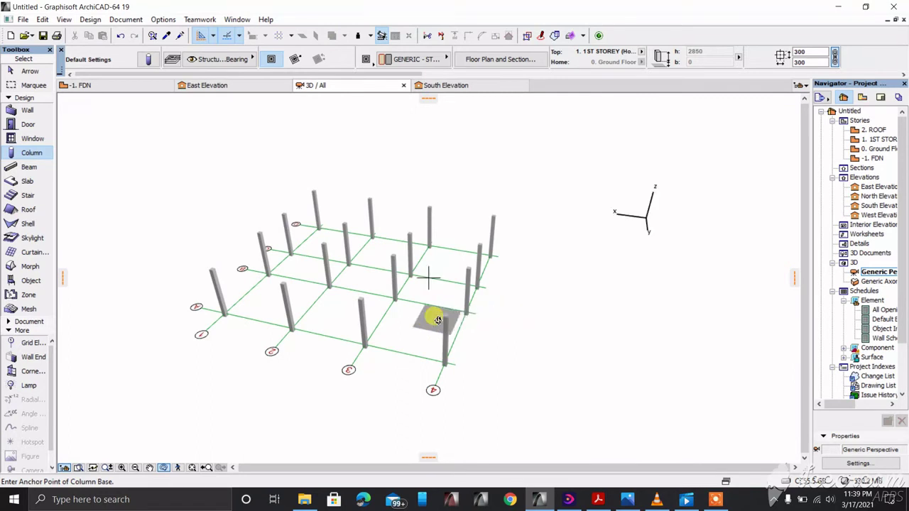
Step: Return to the foundation floor plan and delete the three columns at grid intersections D1, D2 and C1
key("F2")
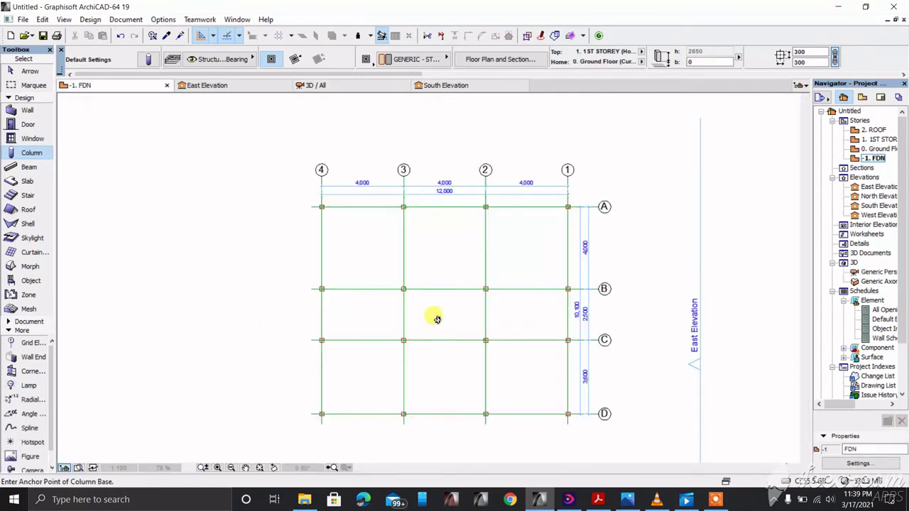
scroll(315, 282, "down", 1)
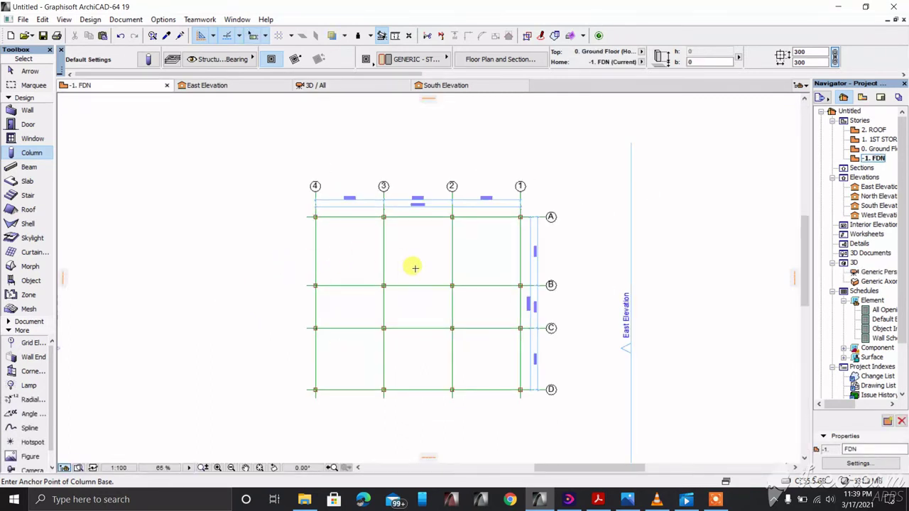
scroll(418, 268, "up", 1)
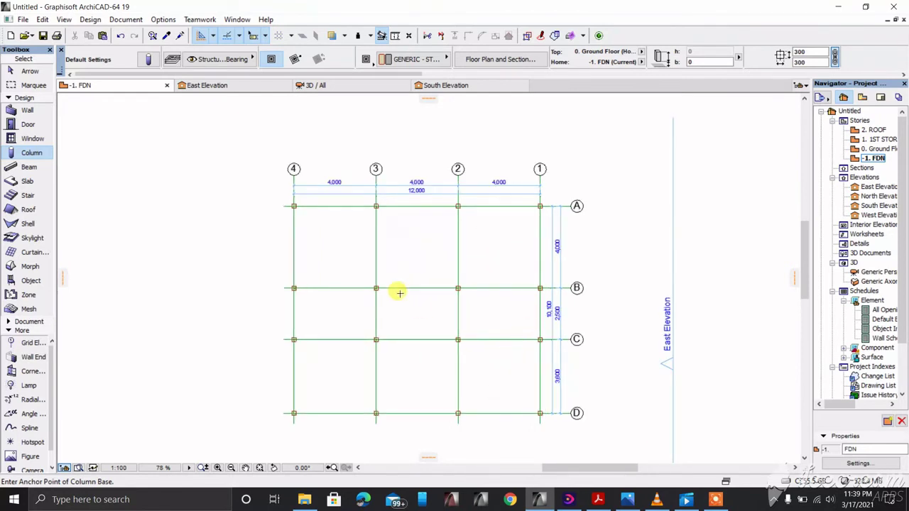
scroll(540, 412, "up", 2)
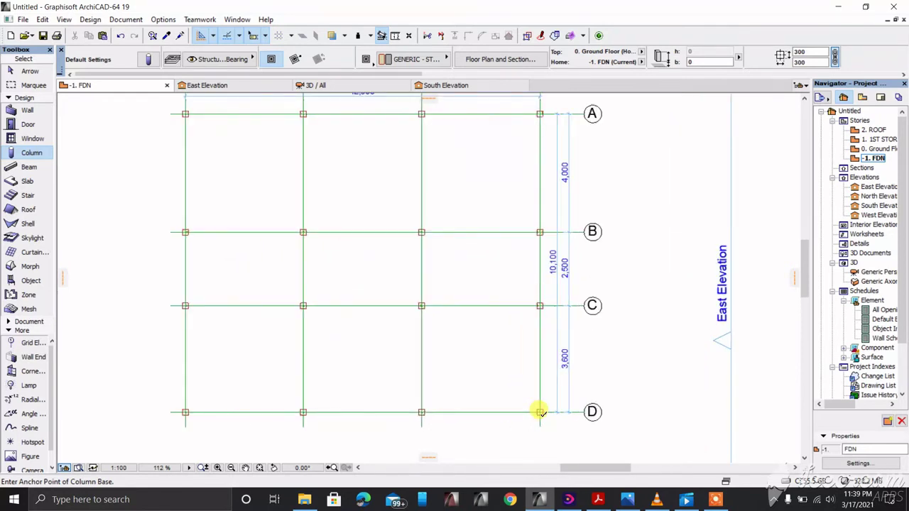
scroll(539, 412, "down", 1)
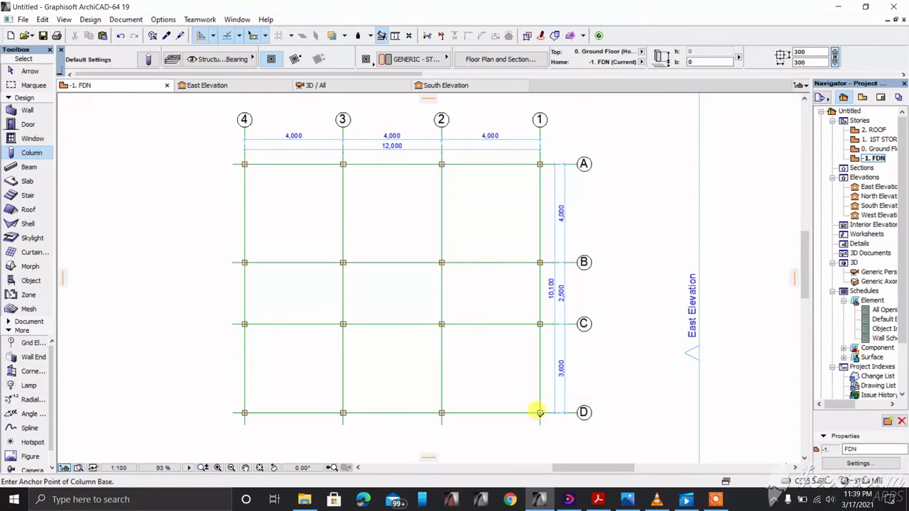
left_click(540, 414)
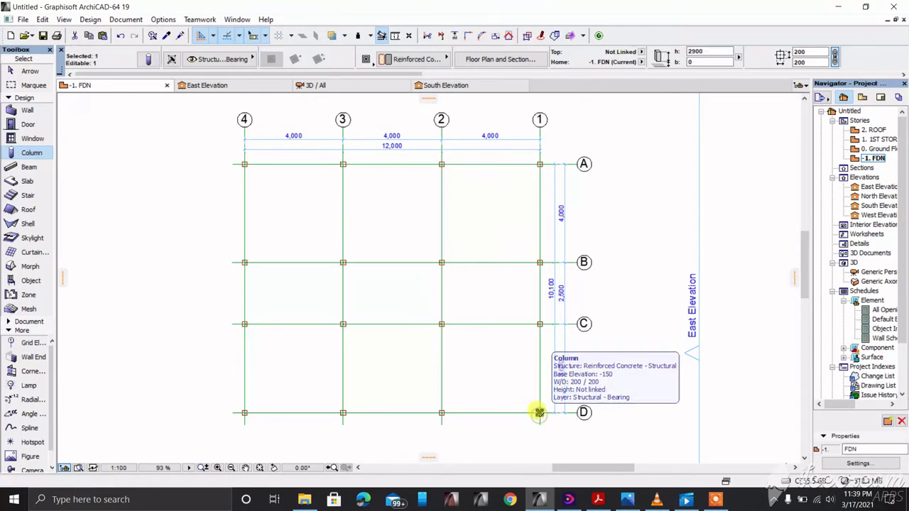
left_click(441, 412, "shift")
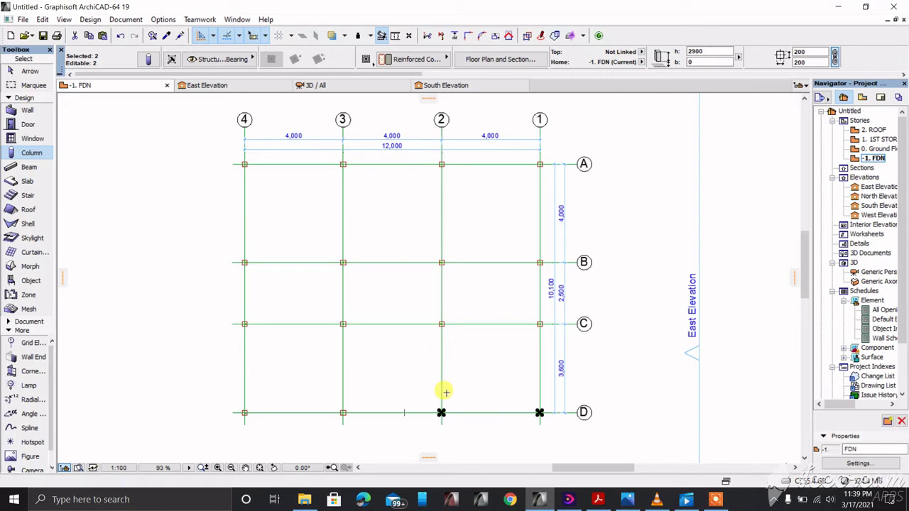
left_click(540, 324, "shift")
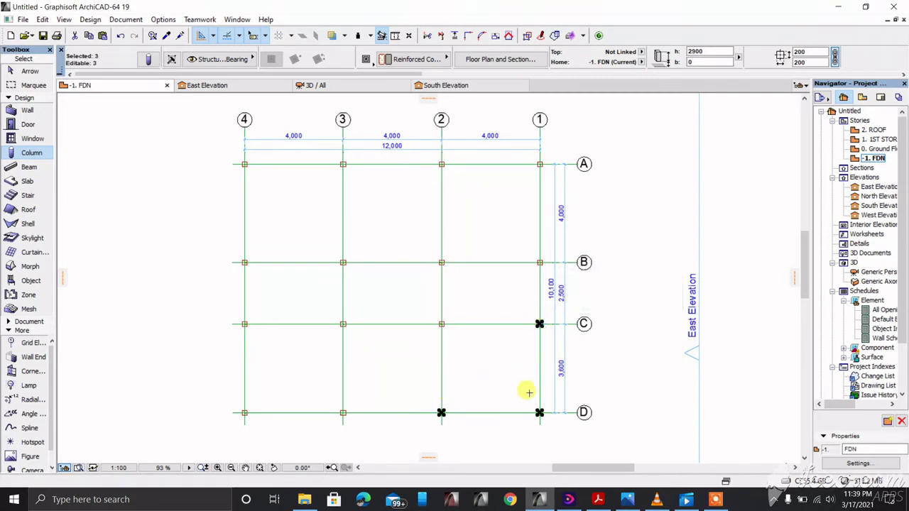
right_click(489, 389)
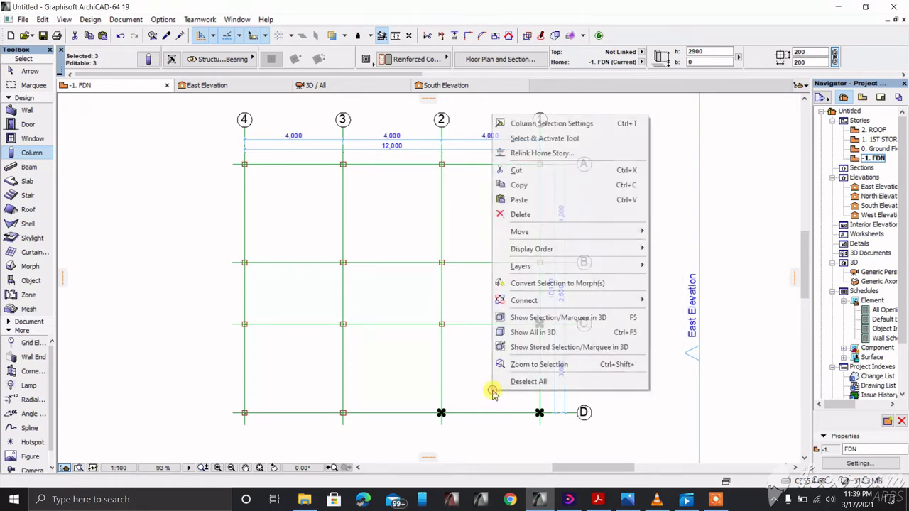
left_click(533, 217)
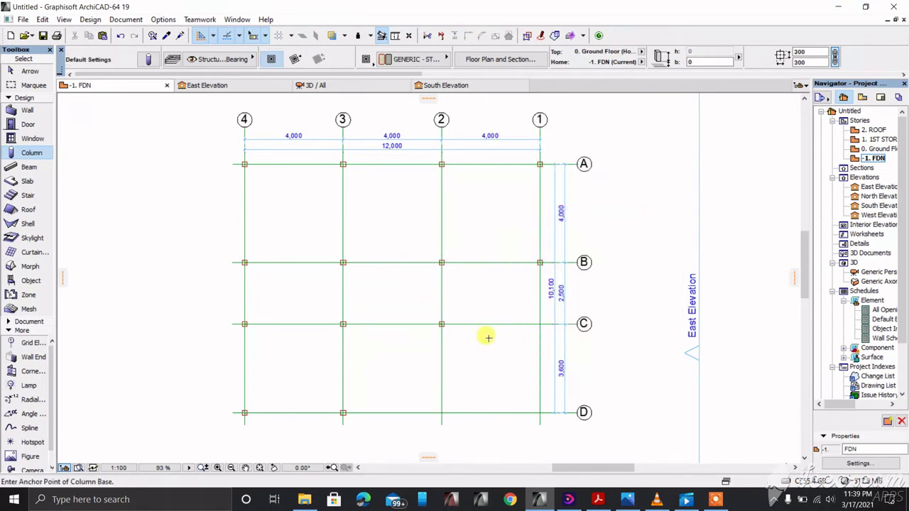
Step: Switch to the 3D view and orbit to inspect the corner of the grid where the columns were deleted
scroll(484, 338, "down", 1)
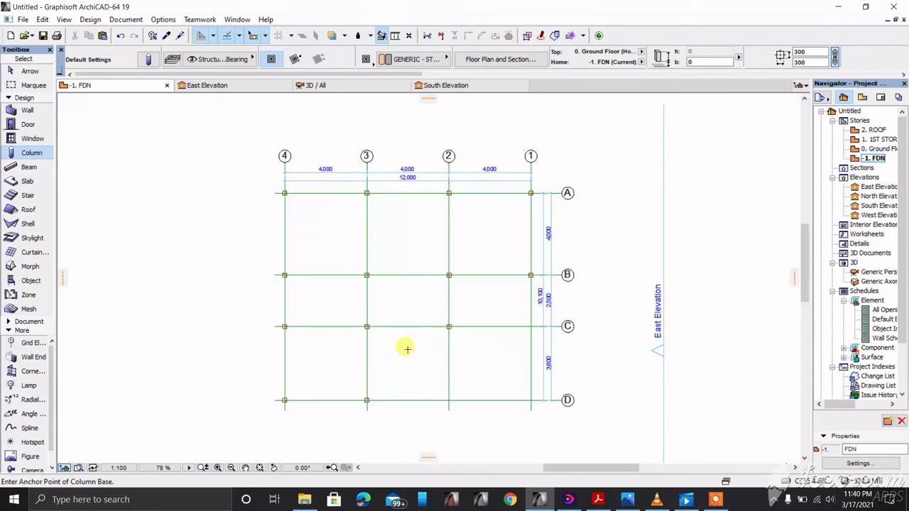
key("F3")
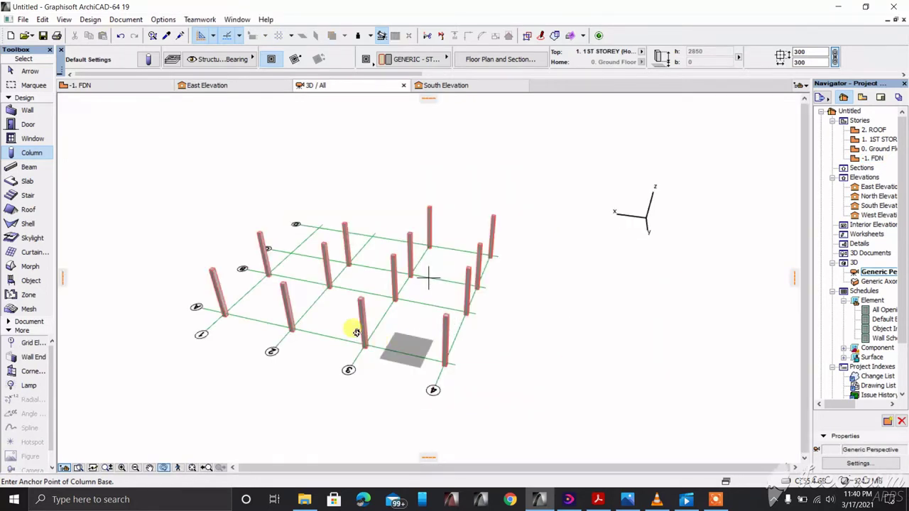
middle_click_drag(311, 327, 572, 381, "shift")
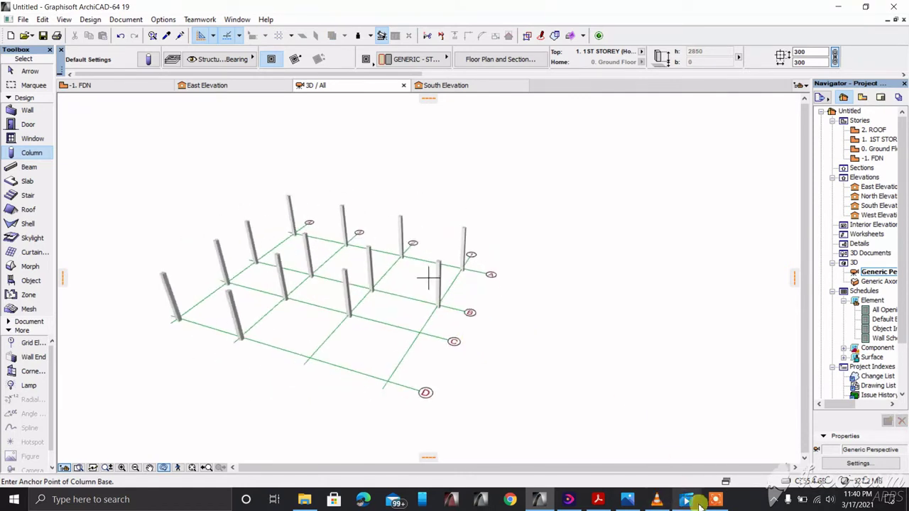
Step: Bring up the house reference image KLEINTECH.png in Photos, view it, and minimise it again
mouse_move(626, 502)
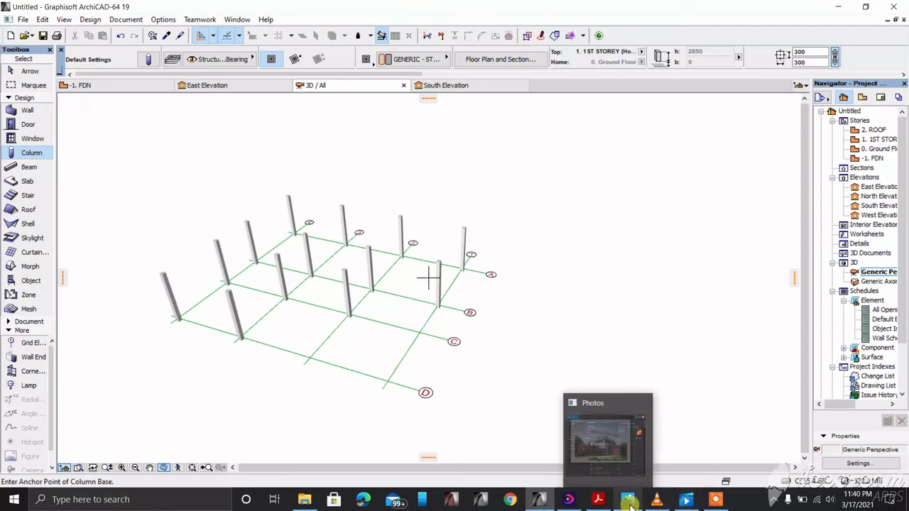
left_click(631, 446)
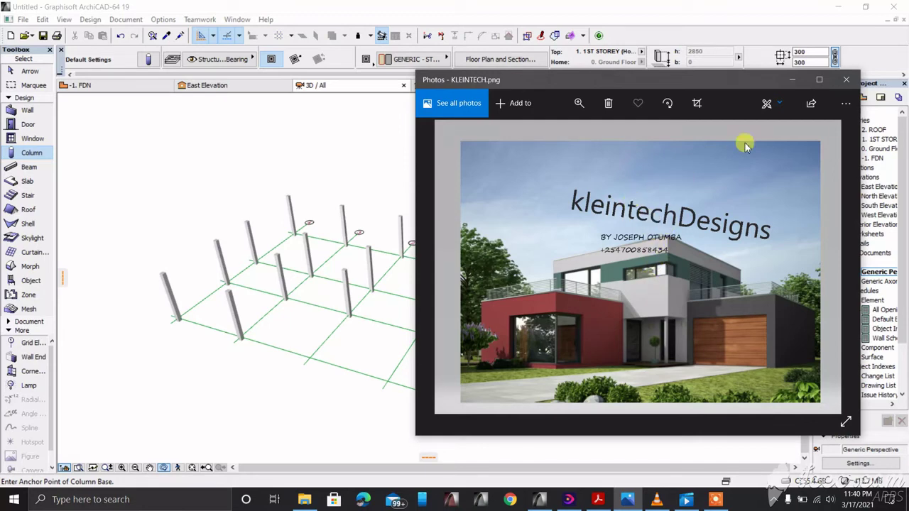
left_click(791, 79)
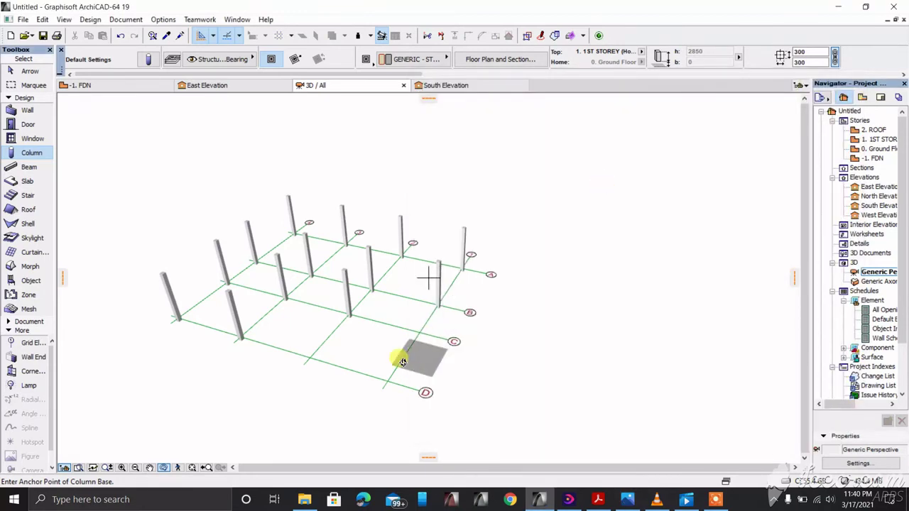
Step: Orbit the column model, leave orbit mode, and check the remaining columns in both the foundation plan and the 3D view
middle_click_drag(377, 341, 488, 346, "shift")
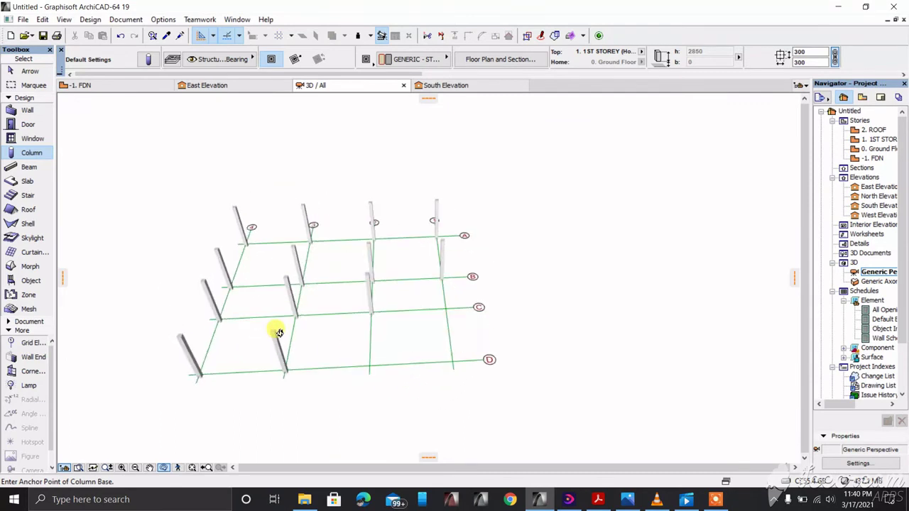
left_click(163, 468)
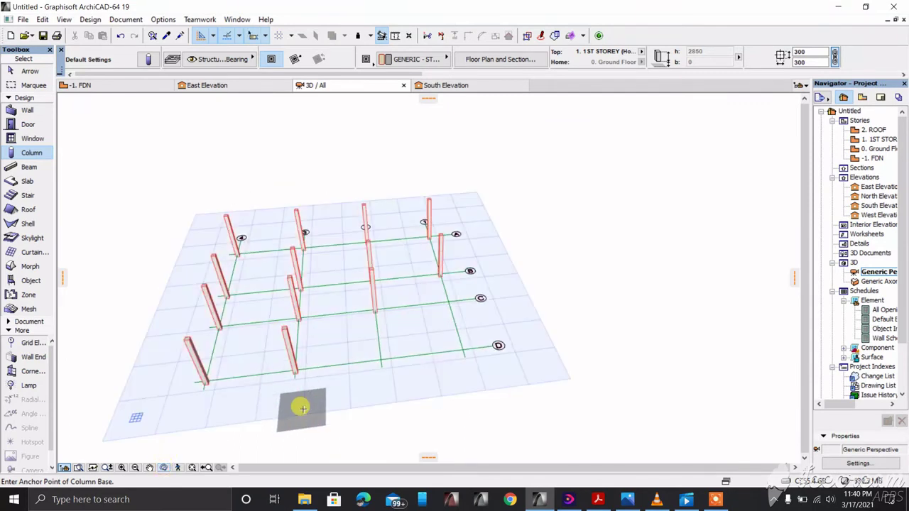
key("F2")
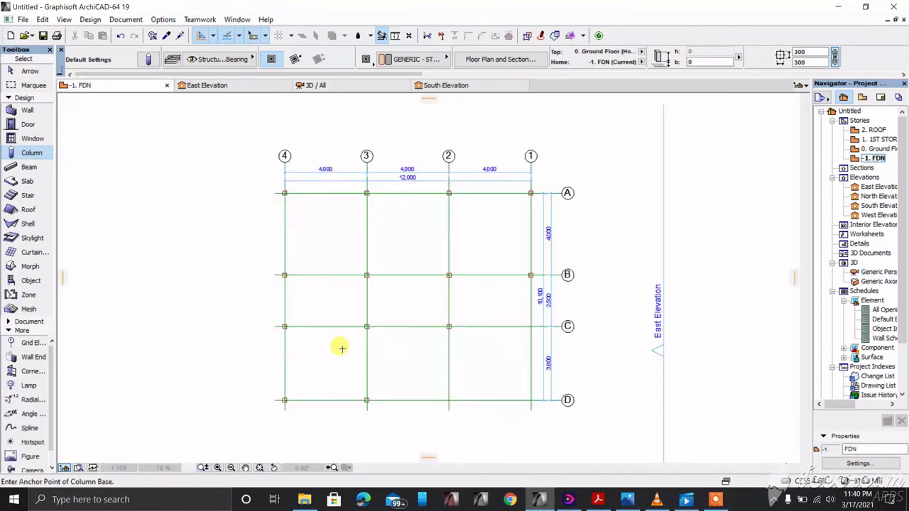
scroll(383, 322, "up", 1)
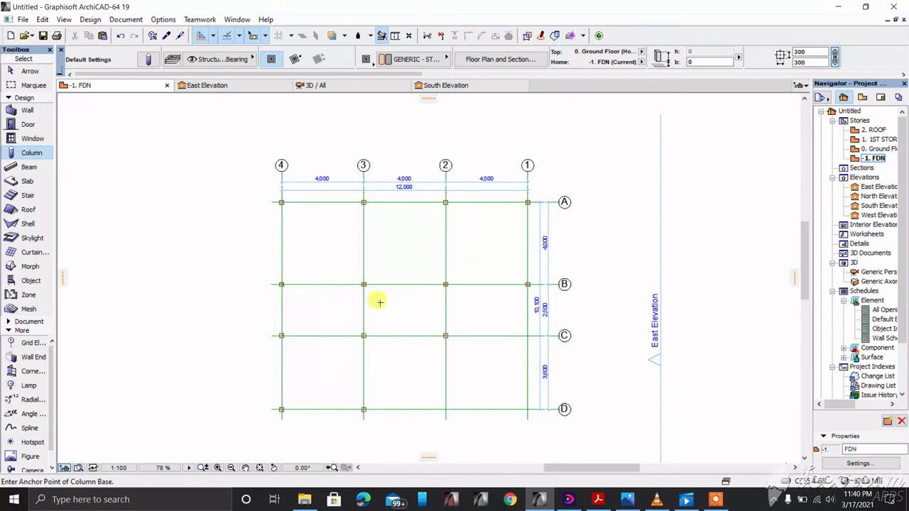
key("F3")
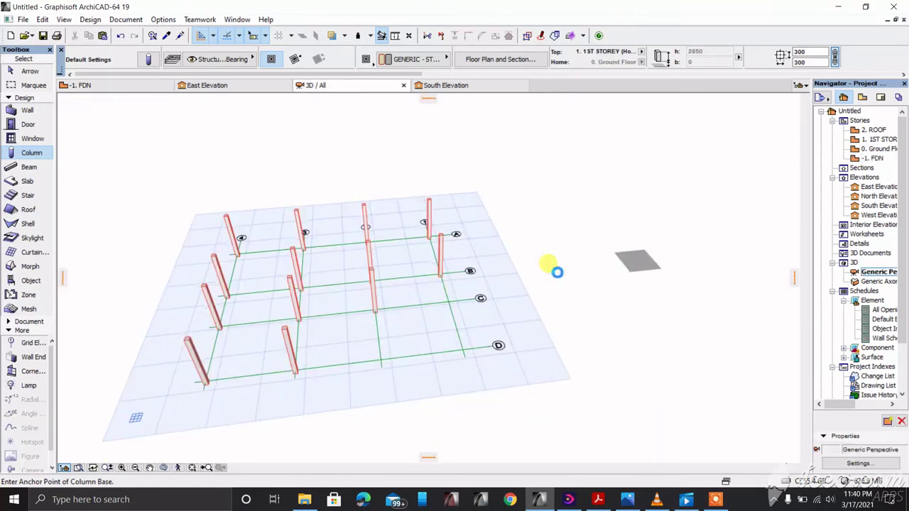
scroll(307, 280, "down", 2)
scroll(237, 303, "up", 2)
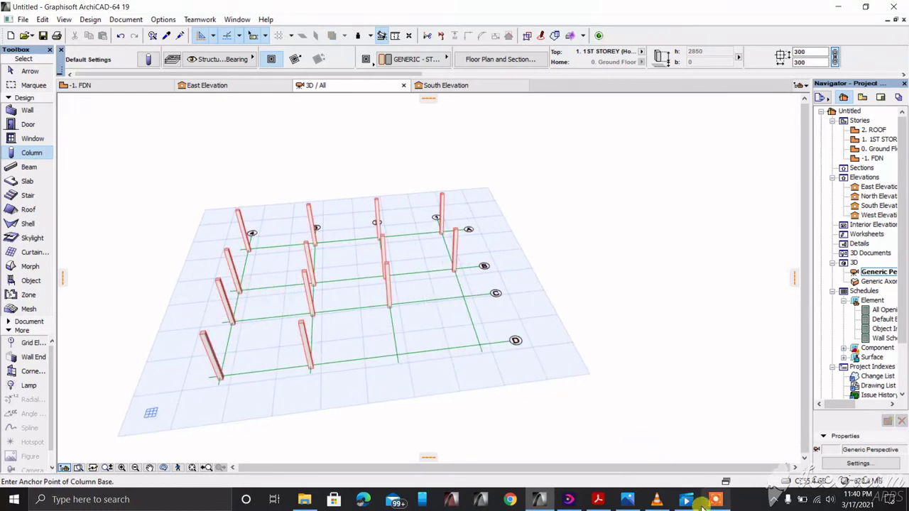
Step: Switch to the Photos window to study the KLEINTECH.png house reference, and minimise it to return to the model
mouse_move(627, 500)
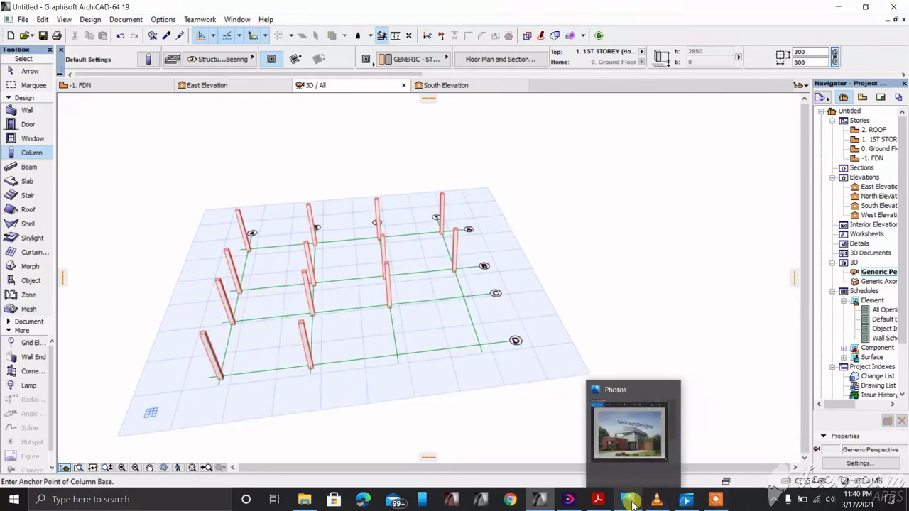
left_click(621, 434)
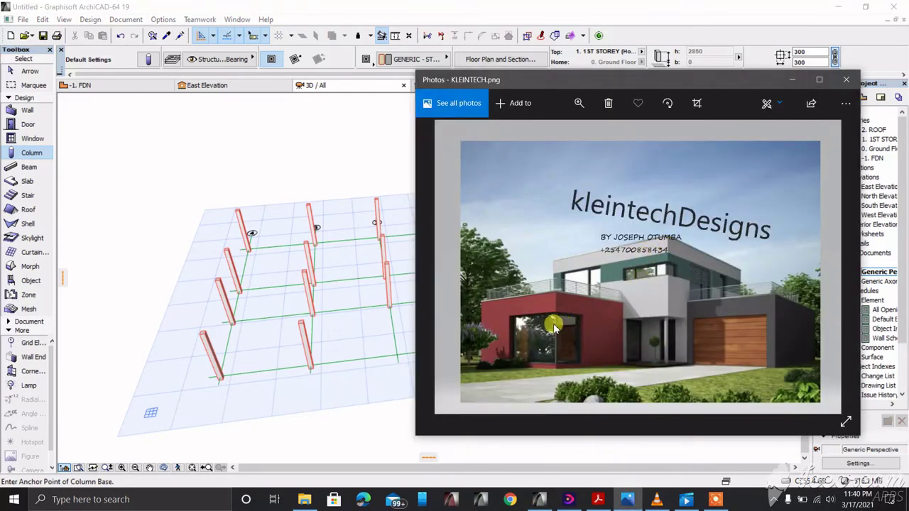
left_click(793, 82)
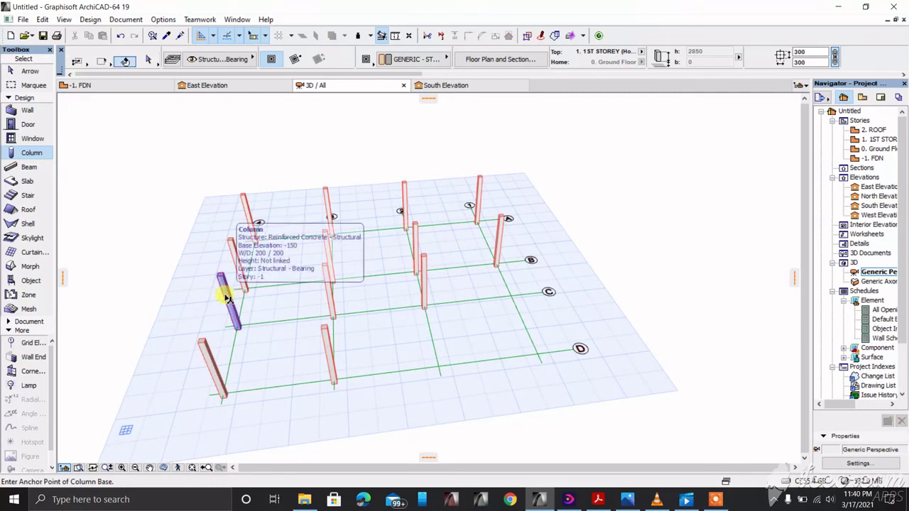
Step: Set the height of the eight columns at A2, A3, A4, B2, B3, B4, C3 and C4 to 6000, and deselect them
left_click(228, 298, "shift")
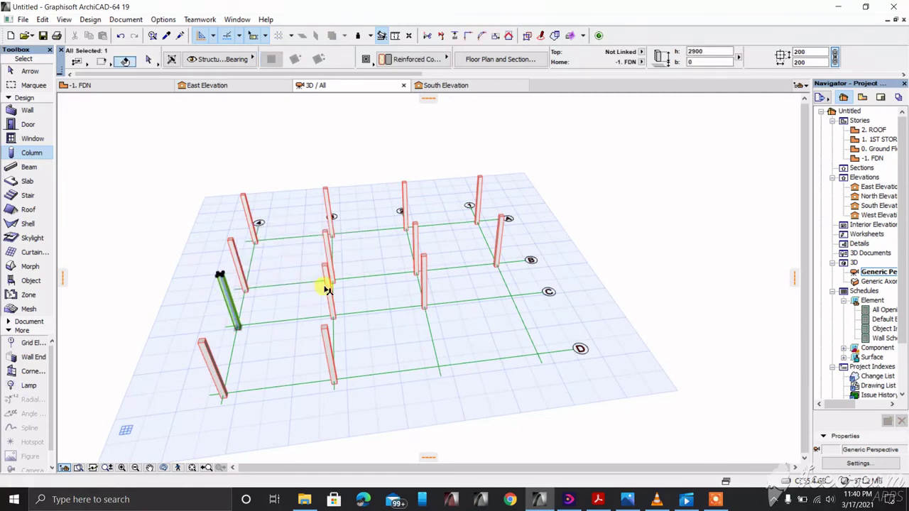
left_click(336, 277, "shift")
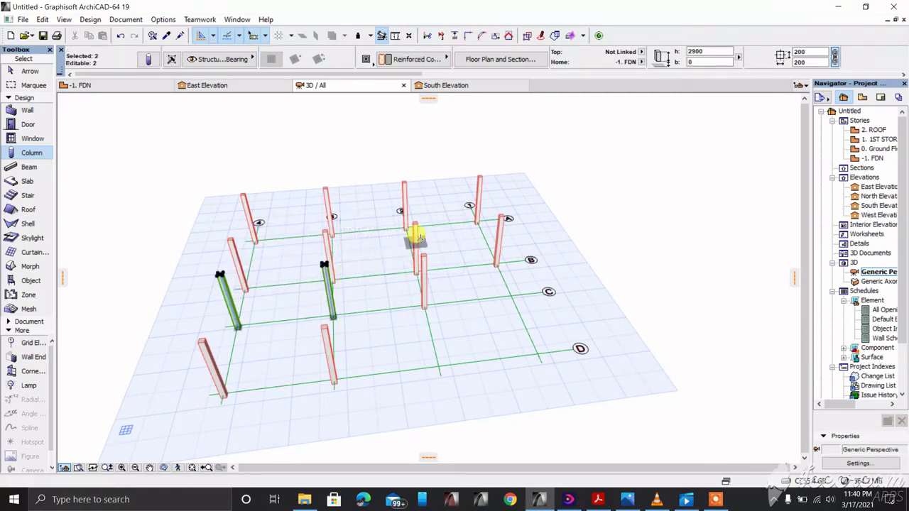
left_click(418, 259, "shift")
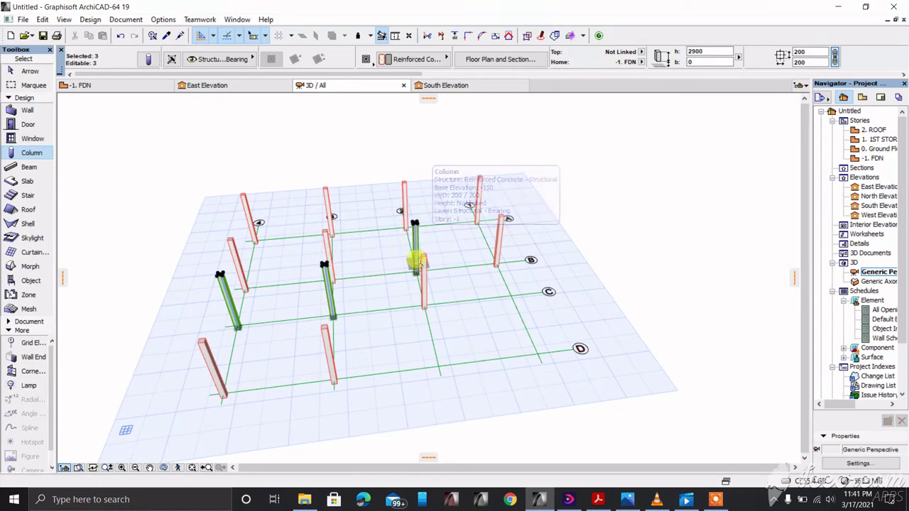
left_click(325, 235, "shift")
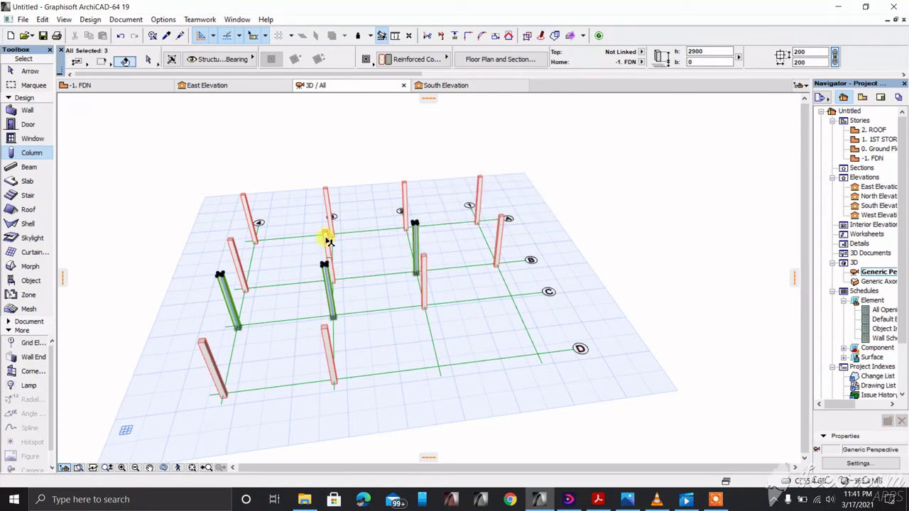
left_click(328, 201, "shift")
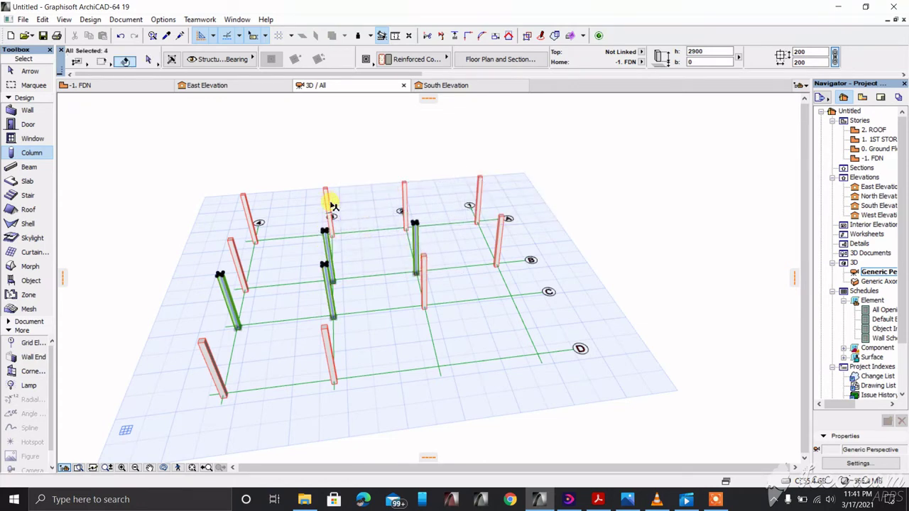
left_click(245, 203, "shift")
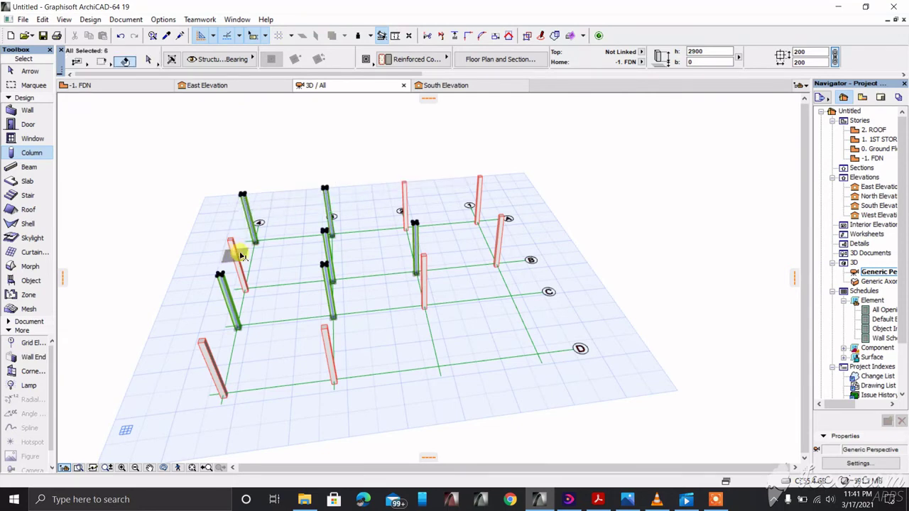
left_click(240, 256, "shift")
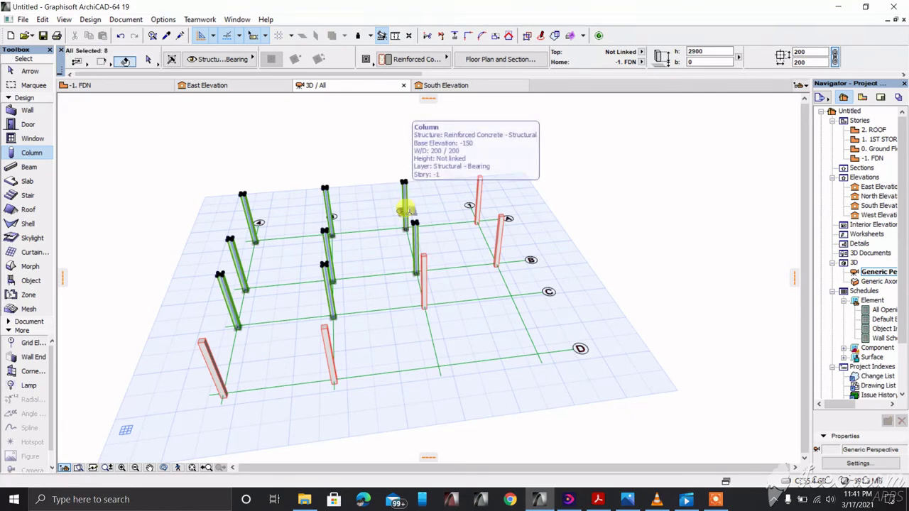
left_click(402, 193, "shift")
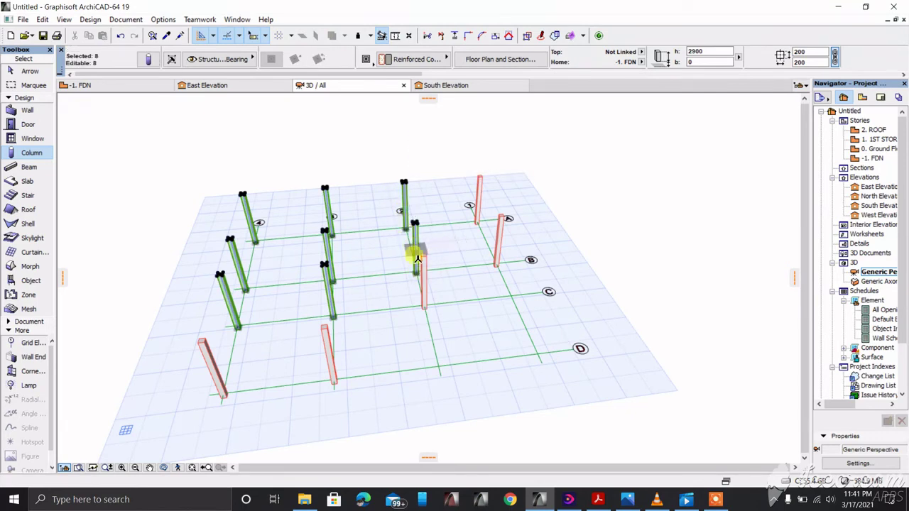
left_click(424, 269, "shift")
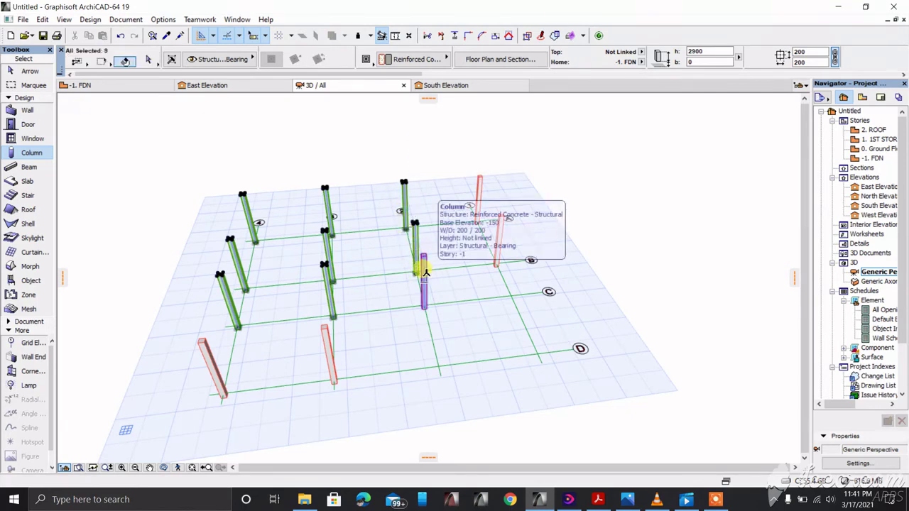
left_click(425, 276, "shift")
left_click(424, 276, "shift")
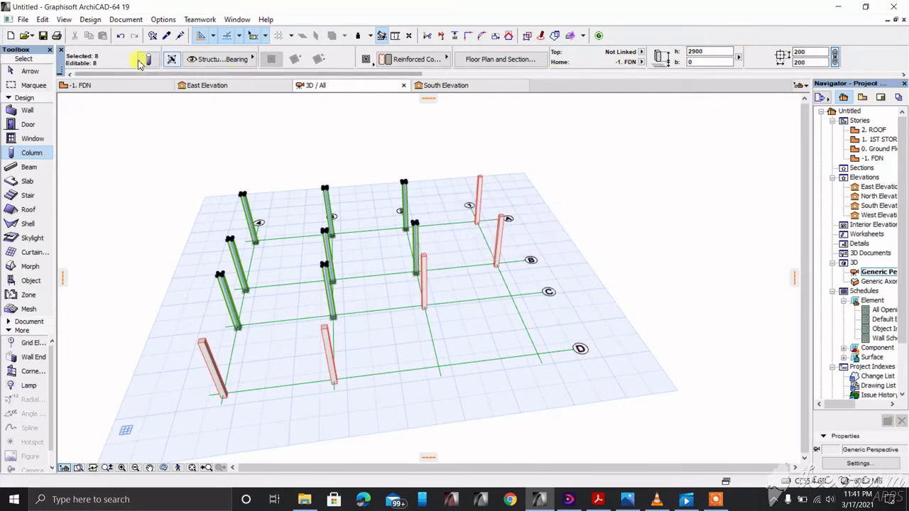
left_click(147, 61)
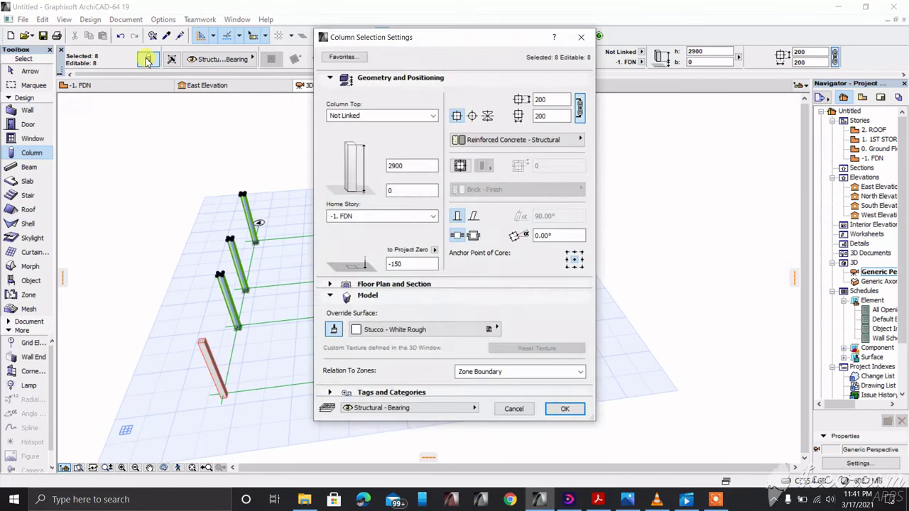
left_click(411, 165)
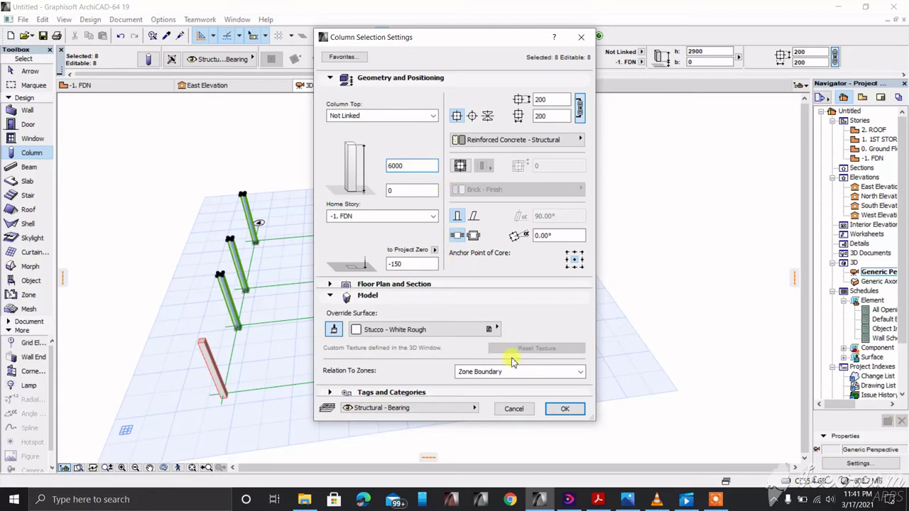
left_click(564, 408)
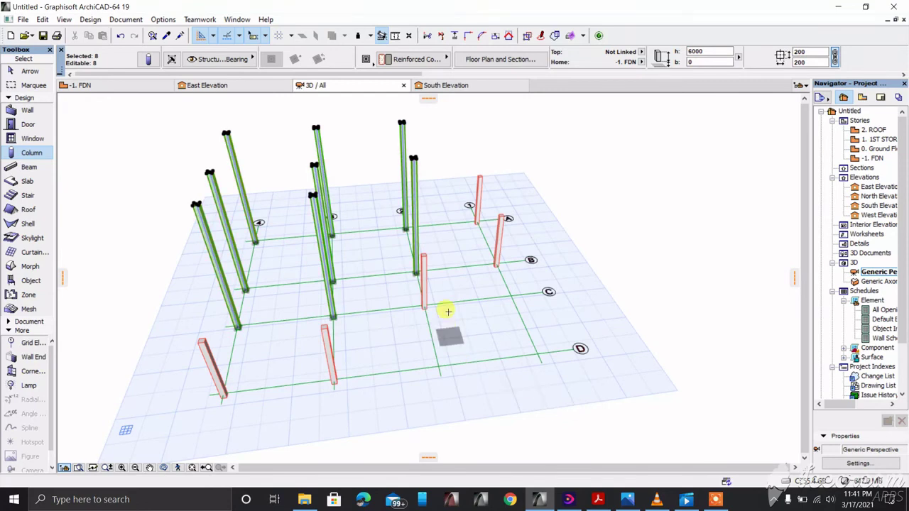
key("Escape")
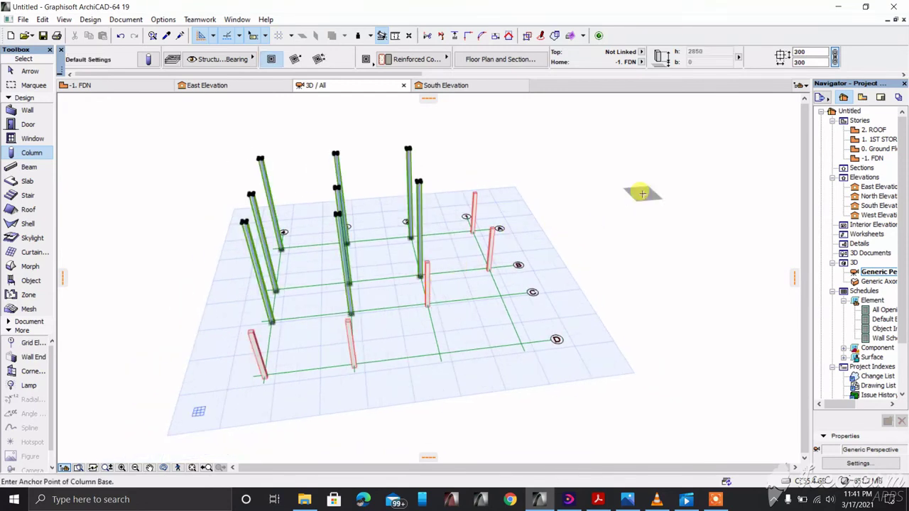
Step: Change the column at grid intersection C2 to a circular profile with a height of 3000
scroll(426, 276, "up", 2)
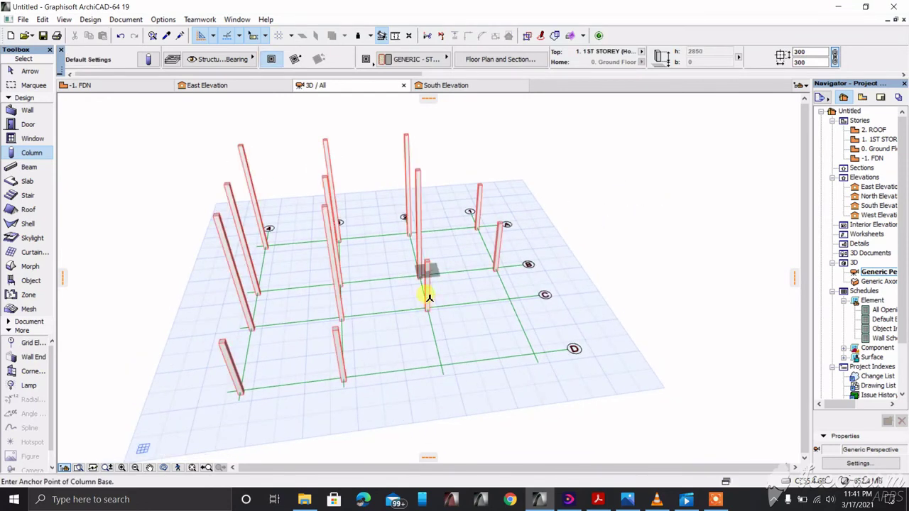
left_click(427, 291)
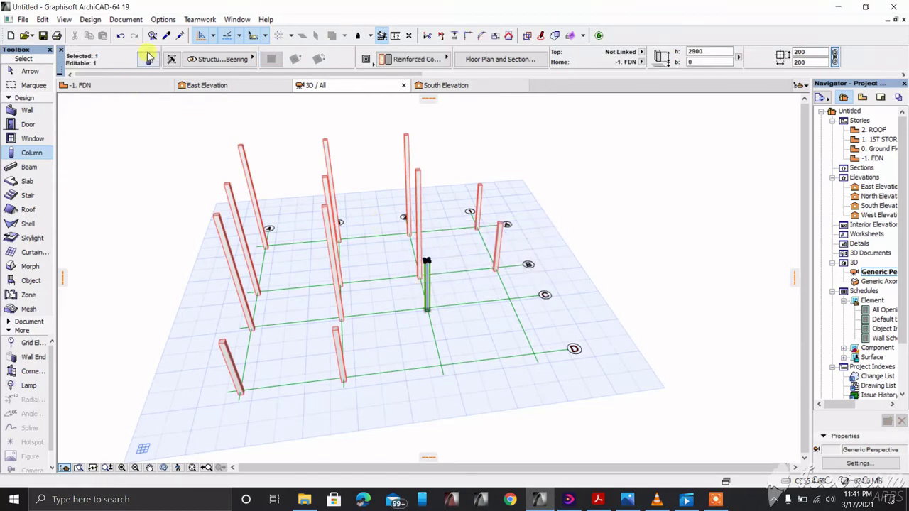
left_click(147, 59)
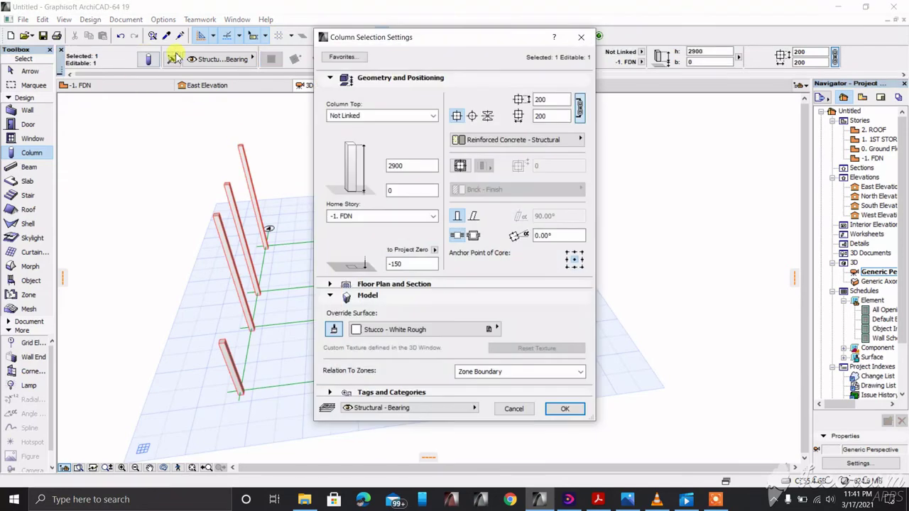
left_click(472, 116)
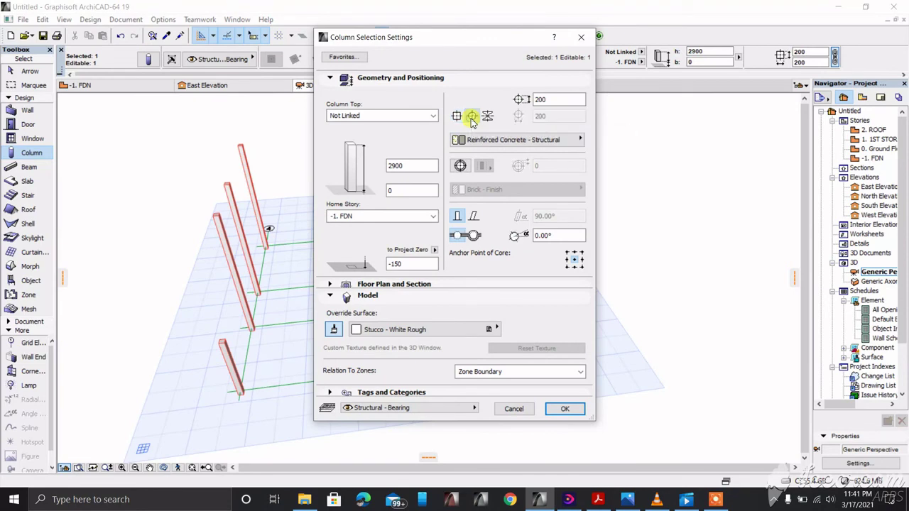
left_click(411, 165)
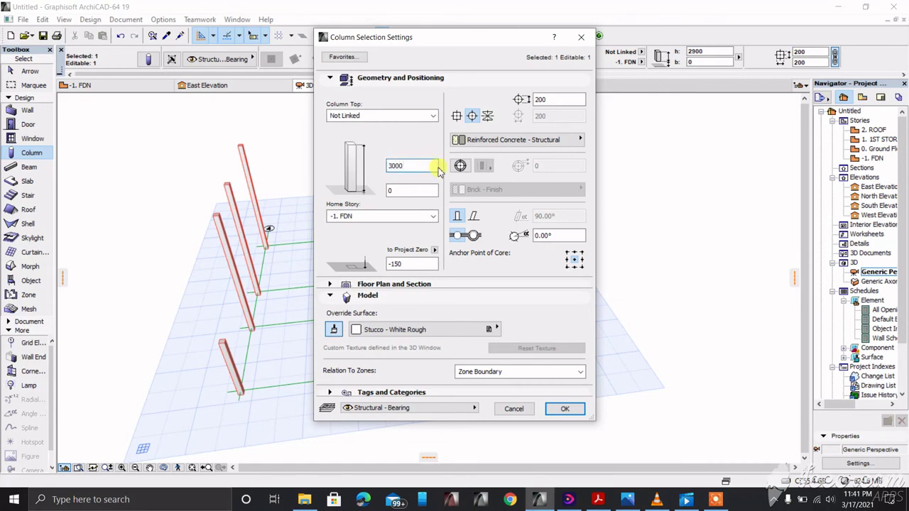
left_click(565, 411)
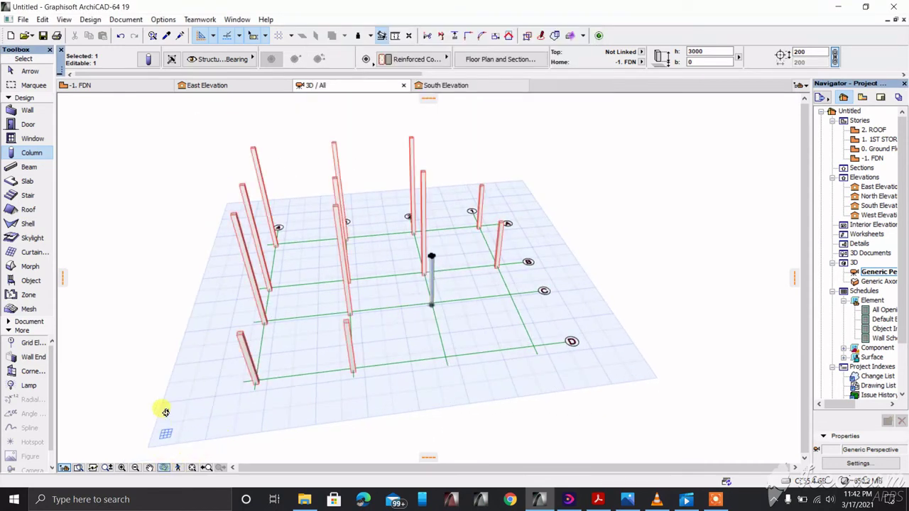
Step: Orbit the 3D model to inspect the column heights from a lower angle, leave orbit mode and clear the selection
left_click_drag(165, 412, 566, 305)
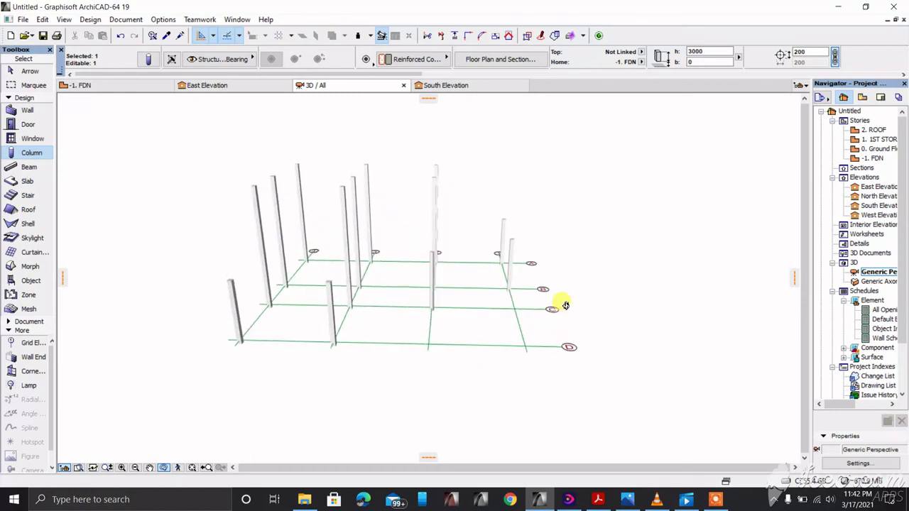
left_click(165, 468)
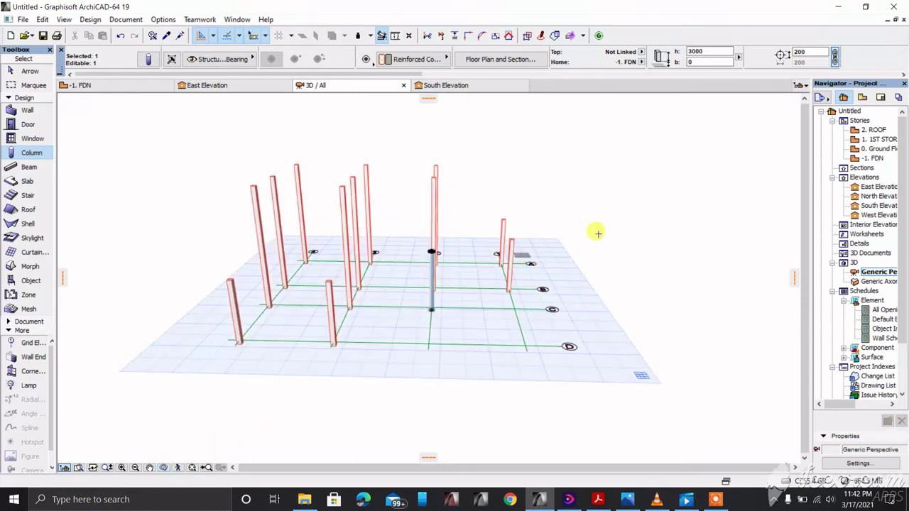
key("Escape")
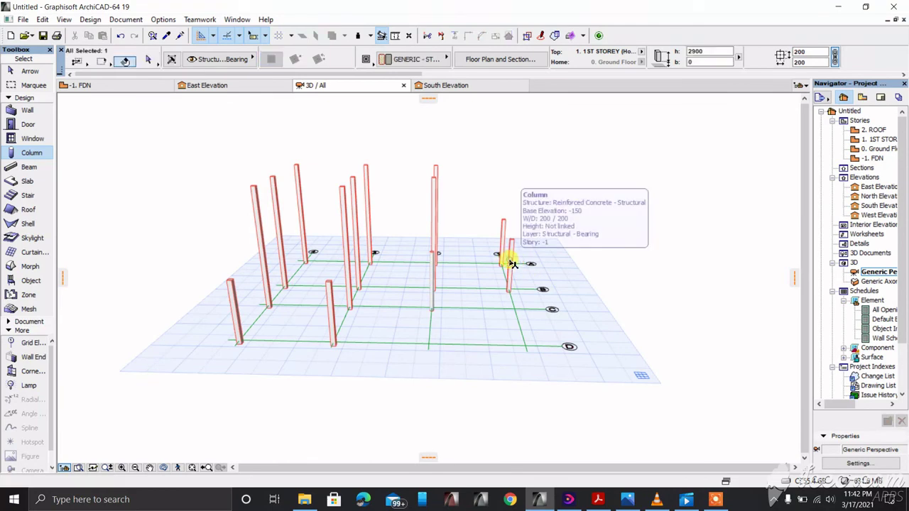
left_click(511, 262, "shift")
key("Escape")
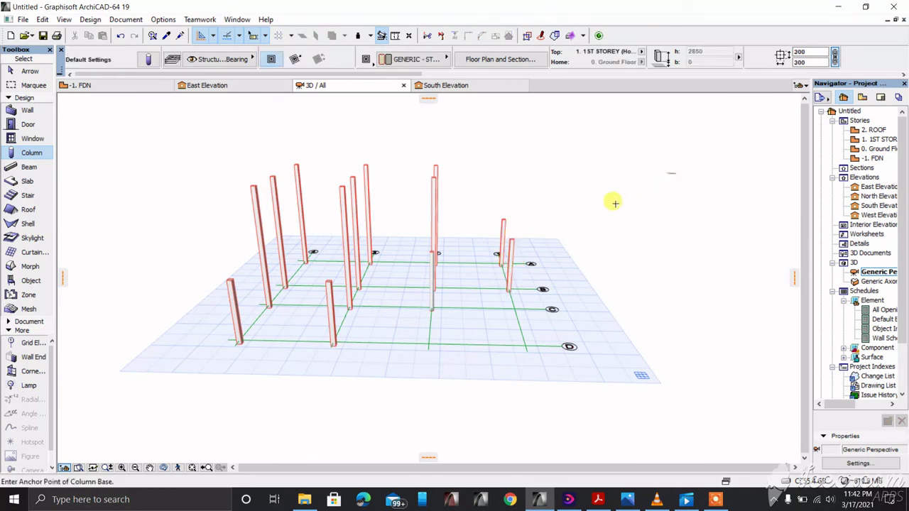
Step: Set the height of the four short columns at D4, D3, B1 and A1 to 2900, and deselect them
scroll(400, 319, "up", 3)
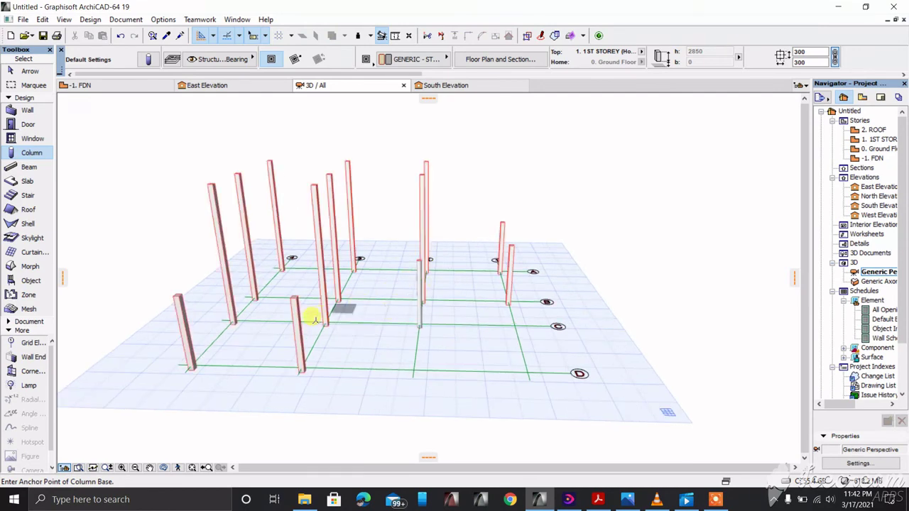
left_click(182, 332, "shift")
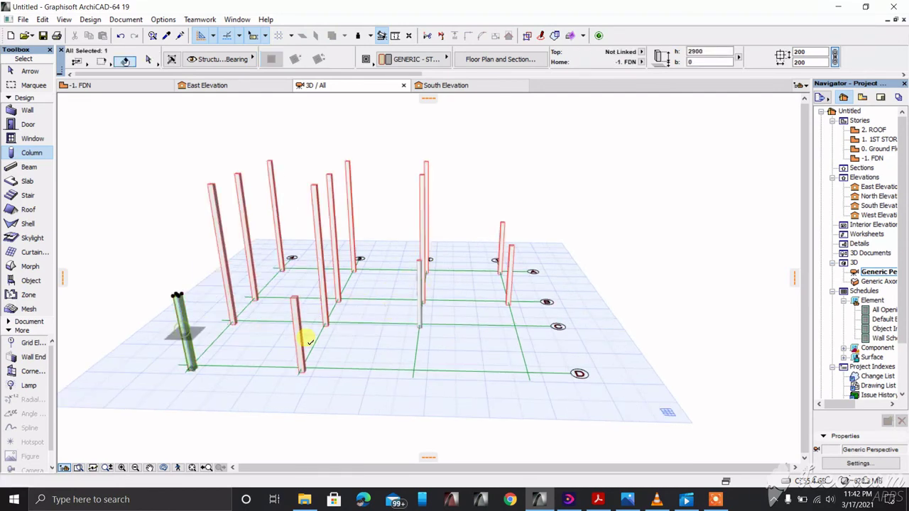
left_click(294, 332, "shift")
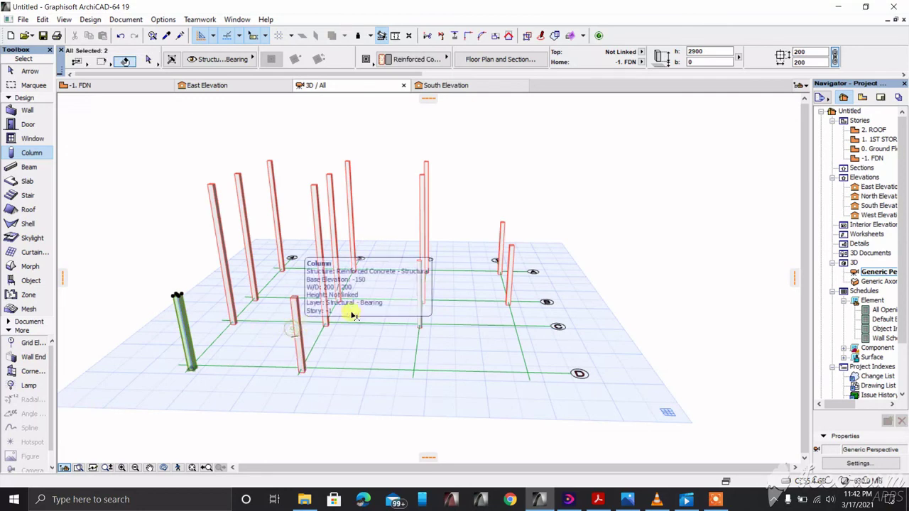
left_click(509, 261, "shift")
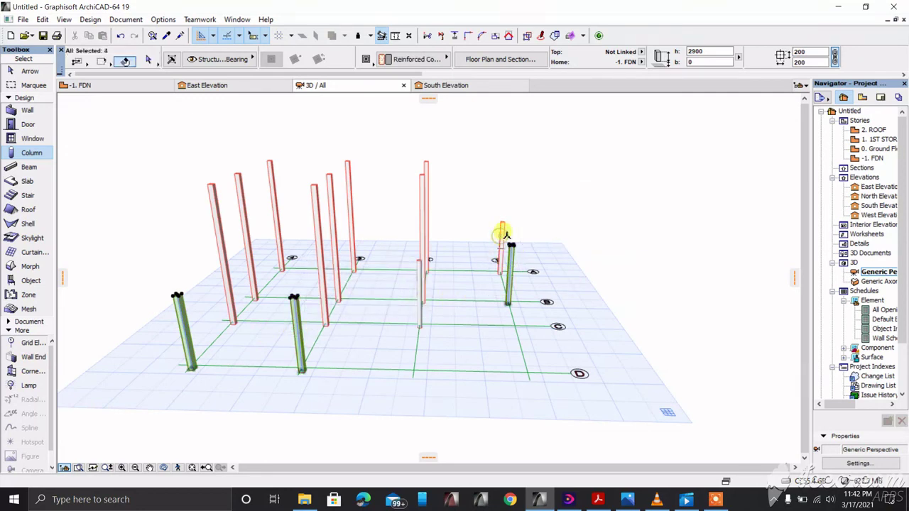
double_click(692, 51)
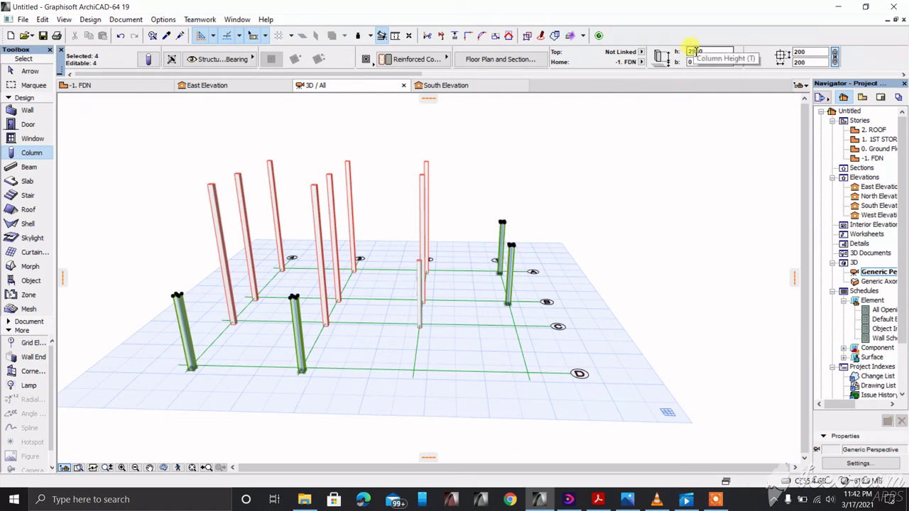
type("2900")
key("Return")
left_click(665, 150)
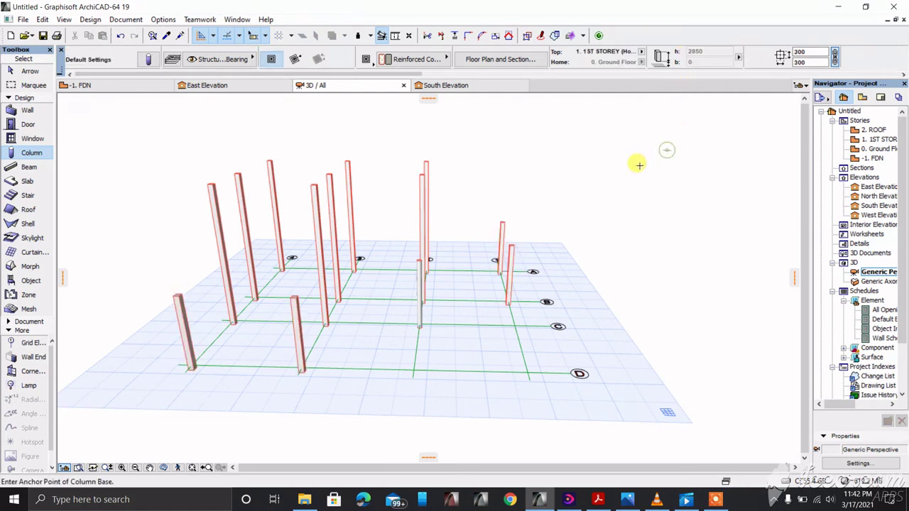
scroll(639, 164, "down", 2)
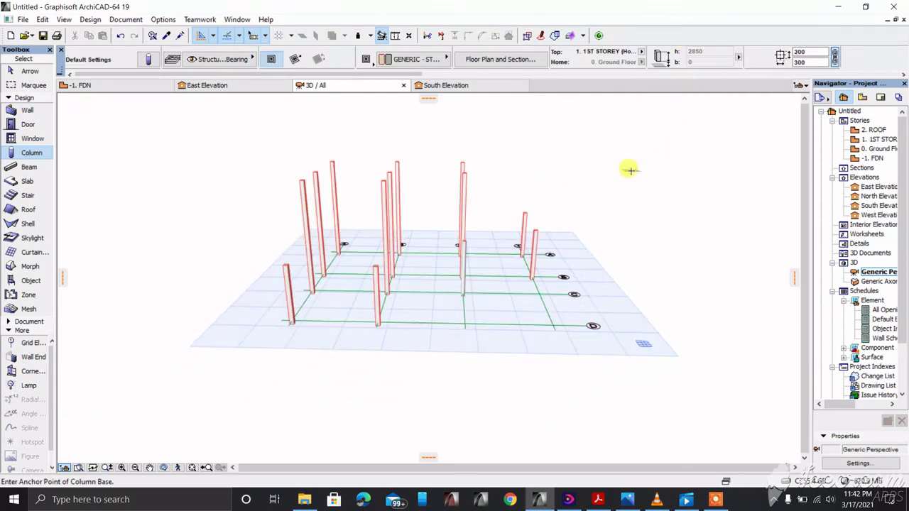